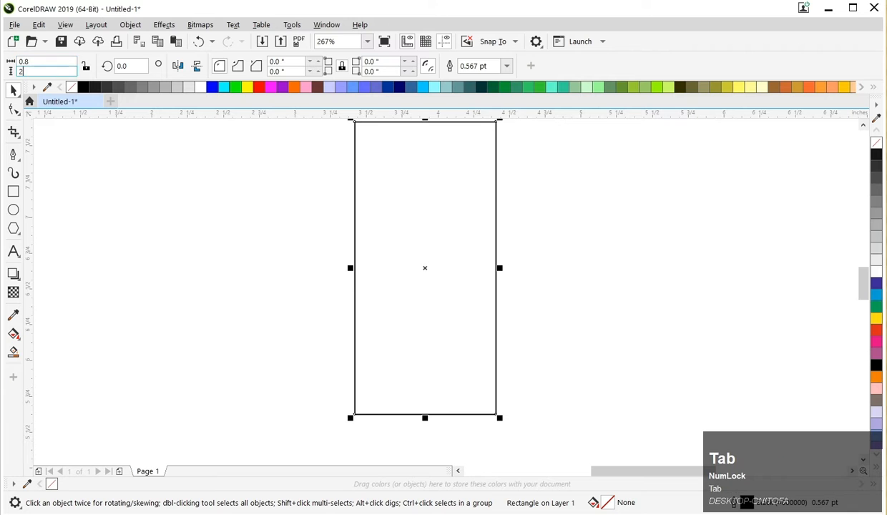
# Set the rectangle's width to 0.85 in and fully round its corners to form an upright capsule
pyautogui.click(29, 61)
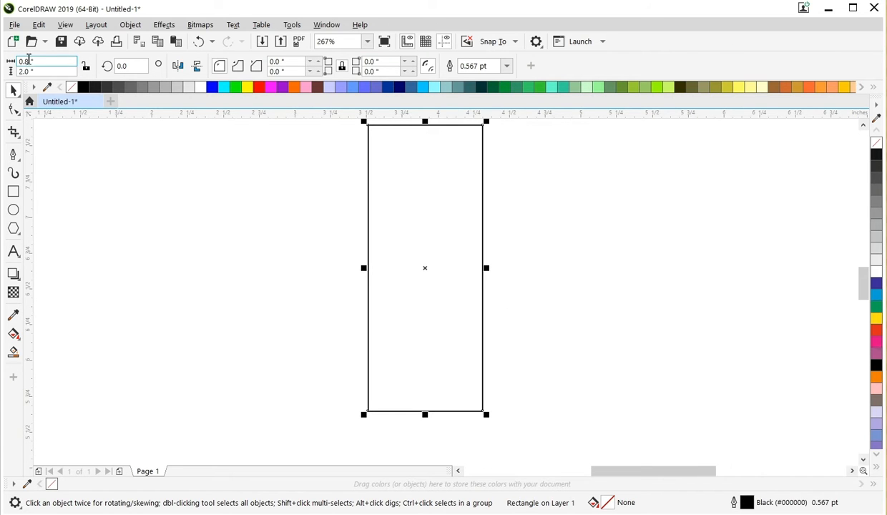
pyautogui.click(332, 235)
pyautogui.scroll(-2, 333, 236)
pyautogui.press('z')
pyautogui.moveTo(252, 367); pyautogui.dragTo(546, 157)
pyautogui.press('space')
pyautogui.click(379, 233)
pyautogui.press('F10')
pyautogui.moveTo(459, 168); pyautogui.dragTo(549, 243)
pyautogui.press('space')
pyautogui.click(549, 239)
pyautogui.click(445, 263)
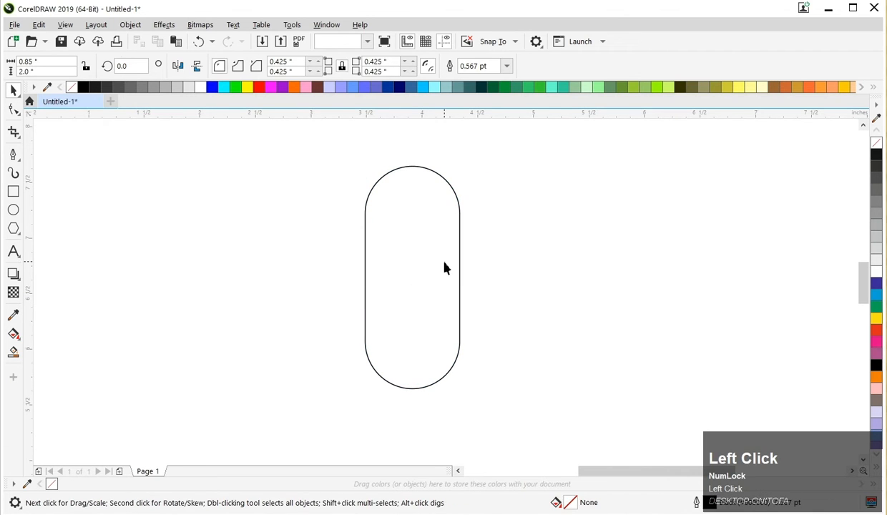
# Widen the capsule to about 0.9 in
pyautogui.scroll(1, 450, 267)
pyautogui.moveTo(470, 286); pyautogui.dragTo(480, 284)
pyautogui.scroll(-2, 479, 284)
pyautogui.click(490, 291)
# Draw a square about 0.75 in wide beside the upper end of the capsule
pyautogui.press('z')
pyautogui.moveTo(287, 424); pyautogui.dragTo(583, 185)
pyautogui.scroll(-2, 458, 218)
pyautogui.press('z')
pyautogui.moveTo(371, 145); pyautogui.dragTo(595, 291)
pyautogui.press('space')
pyautogui.click(13, 191)
pyautogui.moveTo(116, 157); pyautogui.dragTo(232, 305)
pyautogui.press('space')
# Rotate the square 45 degrees and centre it horizontally on the capsule
pyautogui.click(133, 65)
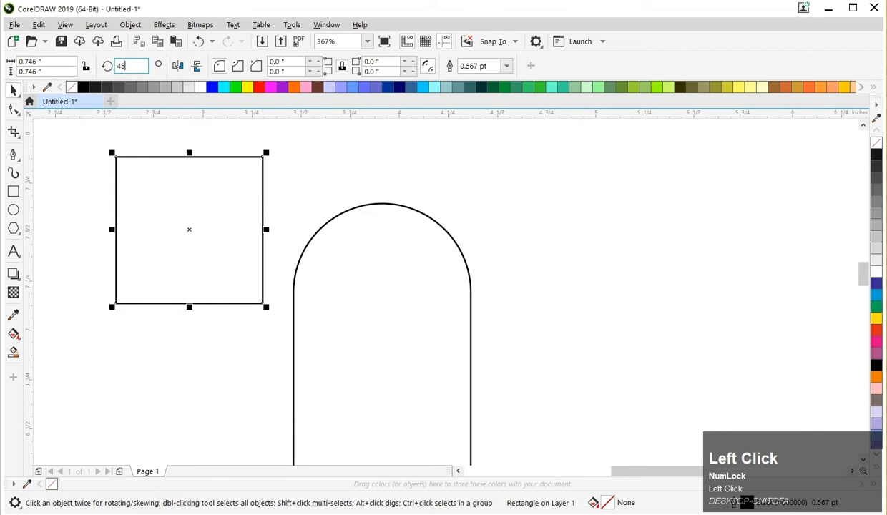
pyautogui.write('45')
pyautogui.press('Return')
pyautogui.keyDown('shift'); pyautogui.click(420, 384); pyautogui.keyUp('shift')
pyautogui.press('c')
pyautogui.keyDown('shift'); pyautogui.click(411, 353); pyautogui.keyUp('shift')
# Enlarge the diamond to about 1.44 by 1.34 in so it overlaps the rounded top of the capsule
pyautogui.scroll(-1, 468, 309)
pyautogui.click(538, 299)
pyautogui.press('z')
pyautogui.moveTo(261, 400); pyautogui.dragTo(683, 189)
pyautogui.press('space')
pyautogui.click(426, 244)
pyautogui.moveTo(461, 340); pyautogui.dragTo(489, 377)
pyautogui.scroll(-2, 523, 283)
pyautogui.press('z')
pyautogui.moveTo(327, 350); pyautogui.dragTo(606, 222)
pyautogui.press('space')
pyautogui.click(567, 247)
pyautogui.keyDown('shift'); pyautogui.click(511, 358); pyautogui.keyUp('shift')
pyautogui.scroll(-2, 485, 327)
pyautogui.keyDown('shift'); pyautogui.click(501, 356); pyautogui.keyUp('shift')
pyautogui.click(235, 315)
# Draw a horizontal strip about 0.9 by 0.19 in across the capsule, with its upper edge at the diamond's lower tip
pyautogui.click(12, 191)
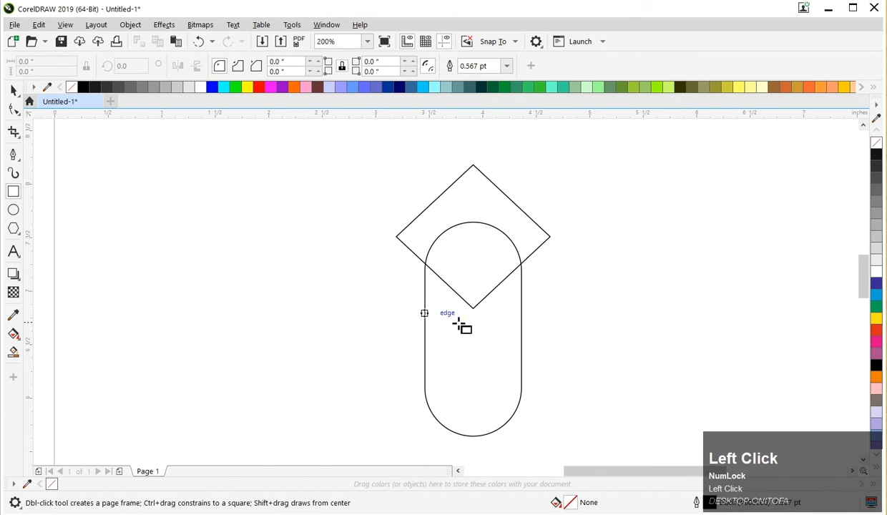
pyautogui.moveTo(424, 305)
pyautogui.mouseDown()
pyautogui.moveTo(519, 341)
pyautogui.moveTo(522, 330)
pyautogui.mouseUp()
pyautogui.press('z')
pyautogui.moveTo(357, 361); pyautogui.dragTo(557, 294)
pyautogui.press('space')
pyautogui.moveTo(515, 201); pyautogui.dragTo(515, 218)
pyautogui.scroll(-2, 516, 217)
pyautogui.press('z')
pyautogui.moveTo(363, 206); pyautogui.dragTo(673, 358)
pyautogui.press('space')
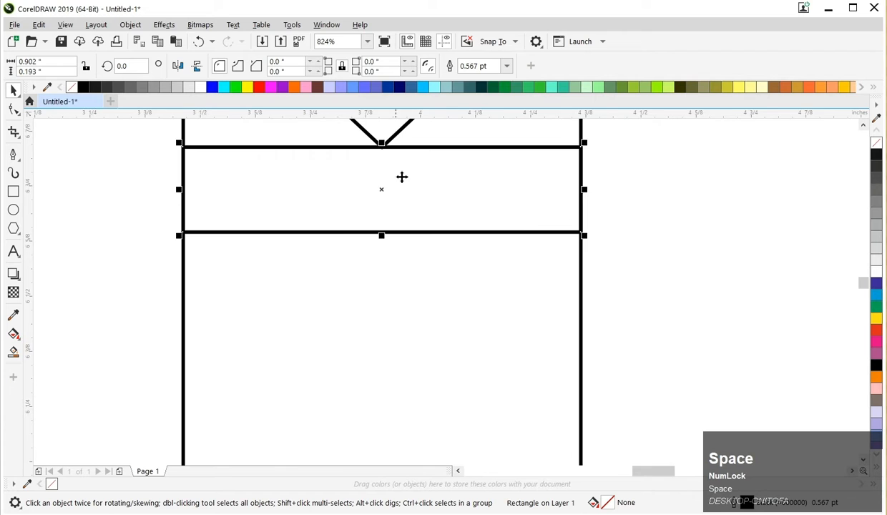
# Duplicate the horizontal strip straight down, leaving a gap between the two strips
pyautogui.scroll(-2, 398, 152)
pyautogui.moveTo(399, 150); pyautogui.dragTo(397, 257)
pyautogui.rightClick(398, 258)
# Stretch the upper strip to about 0.21 in high and repeat the same stretch on the lower strip
pyautogui.scroll(-2, 543, 243)
pyautogui.press('z')
pyautogui.moveTo(281, 325); pyautogui.dragTo(570, 185)
pyautogui.press('space')
pyautogui.click(509, 205)
pyautogui.moveTo(509, 205)
pyautogui.mouseDown()
pyautogui.moveTo(517, 215)
pyautogui.moveTo(516, 208)
pyautogui.mouseUp()
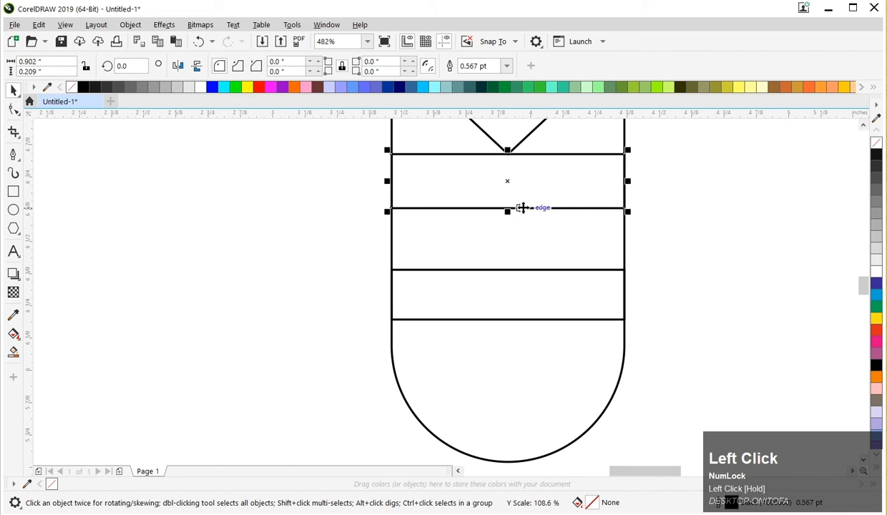
pyautogui.click(524, 271)
pyautogui.hotkey('ctrl', 'r')
pyautogui.click(533, 292)
pyautogui.keyDown('ctrl'); pyautogui.click(537, 295); pyautogui.keyUp('ctrl')
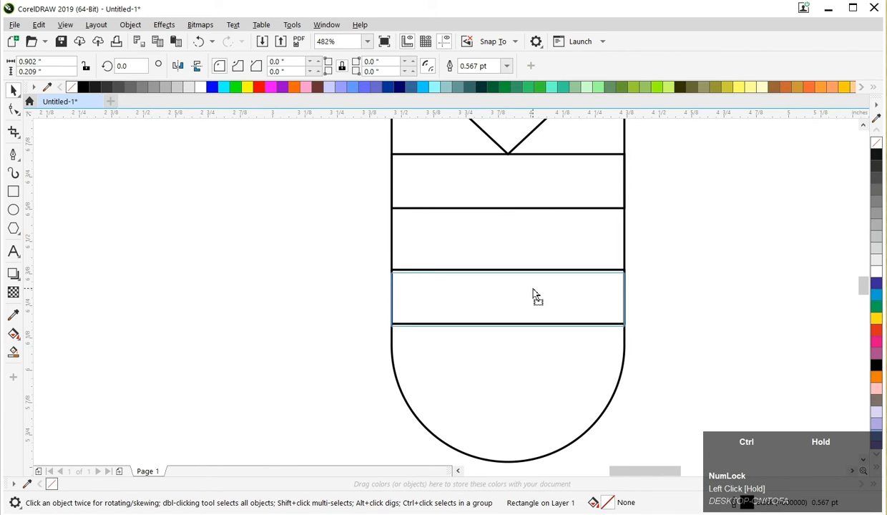
# Use Smart Fill to create a filled shape where the diamond overlaps the capsule's rounded top
pyautogui.scroll(-3, 554, 278)
pyautogui.click(382, 359)
pyautogui.click(572, 205)
pyautogui.press('space')
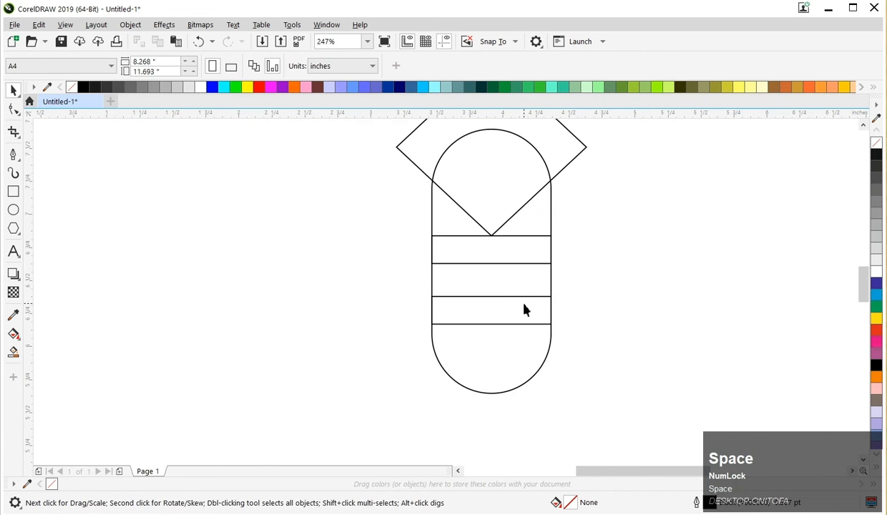
pyautogui.keyDown('ctrl'); pyautogui.click(506, 293); pyautogui.keyUp('ctrl')
pyautogui.click(594, 283)
pyautogui.press('z')
pyautogui.moveTo(353, 395); pyautogui.dragTo(639, 184)
pyautogui.press('space')
pyautogui.click(98, 339)
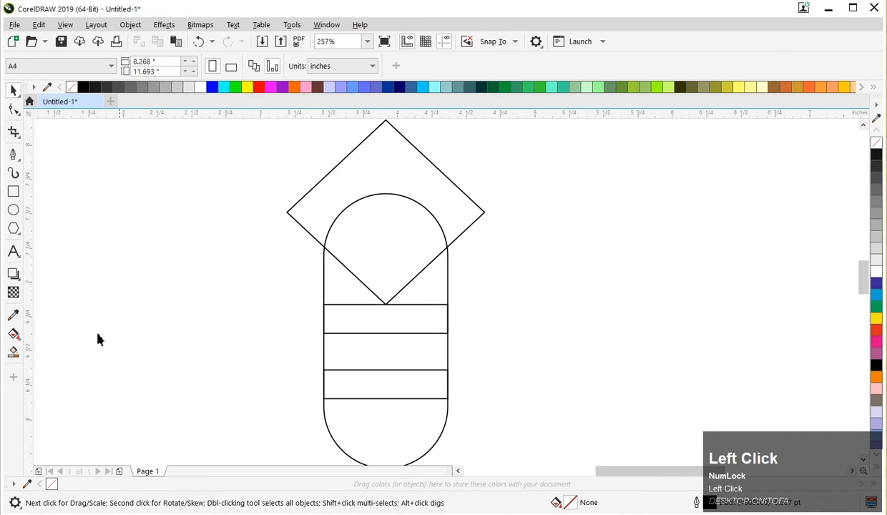
pyautogui.click(11, 350)
pyautogui.click(368, 283)
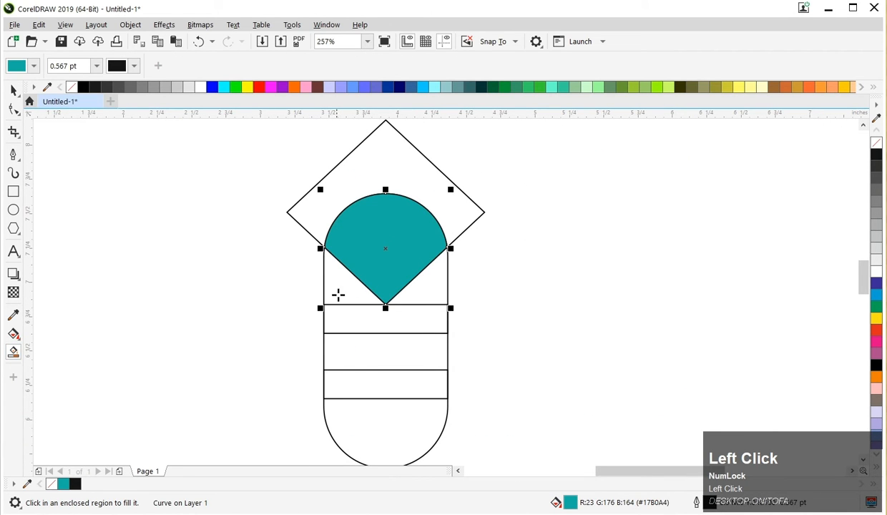
# Move the filled fan shape to the right, then repeat the same move on the capsule and both strips
pyautogui.scroll(-2, 387, 261)
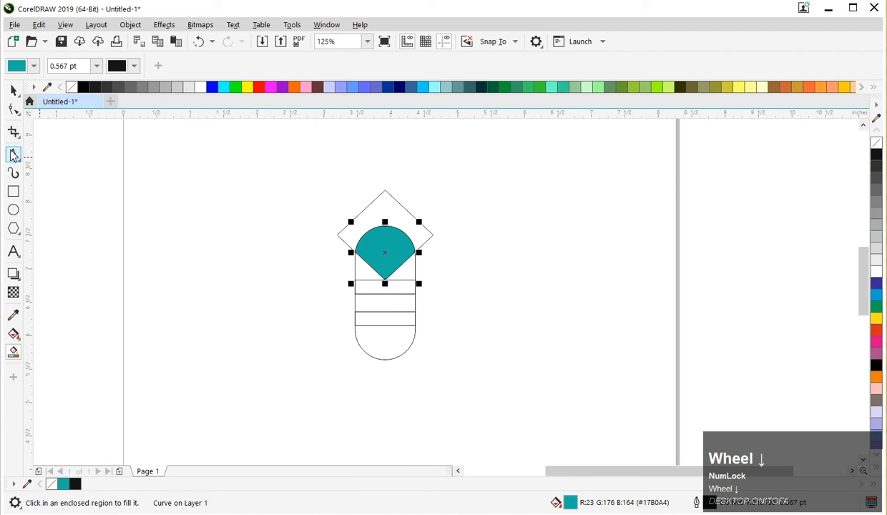
pyautogui.click(13, 90)
pyautogui.moveTo(361, 247); pyautogui.dragTo(477, 254)
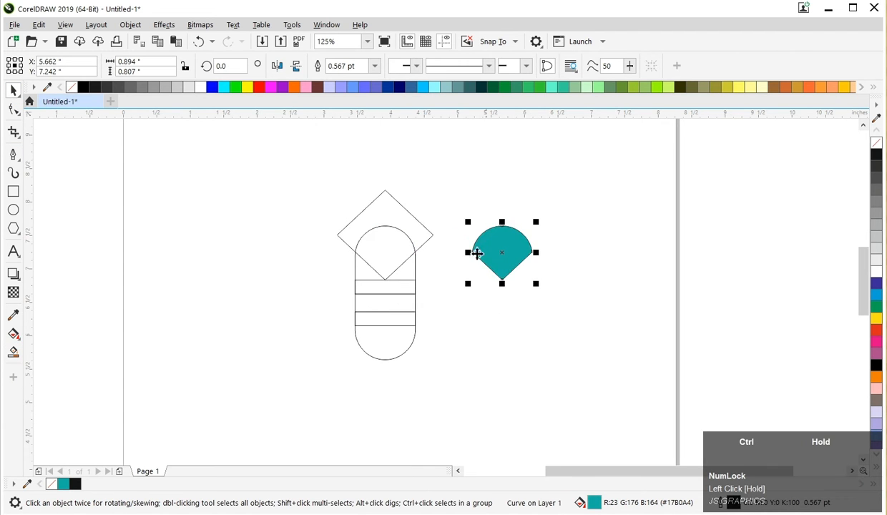
pyautogui.click(405, 271)
pyautogui.hotkey('ctrl', 'r')
pyautogui.click(402, 292)
pyautogui.hotkey('ctrl', 'r')
pyautogui.click(399, 325)
pyautogui.hotkey('ctrl', 'r')
# Move the diamond aside to the page's left edge and shift the capsule figure slightly left as a group of selected shapes
pyautogui.click(414, 250)
pyautogui.moveTo(414, 250); pyautogui.dragTo(119, 249)
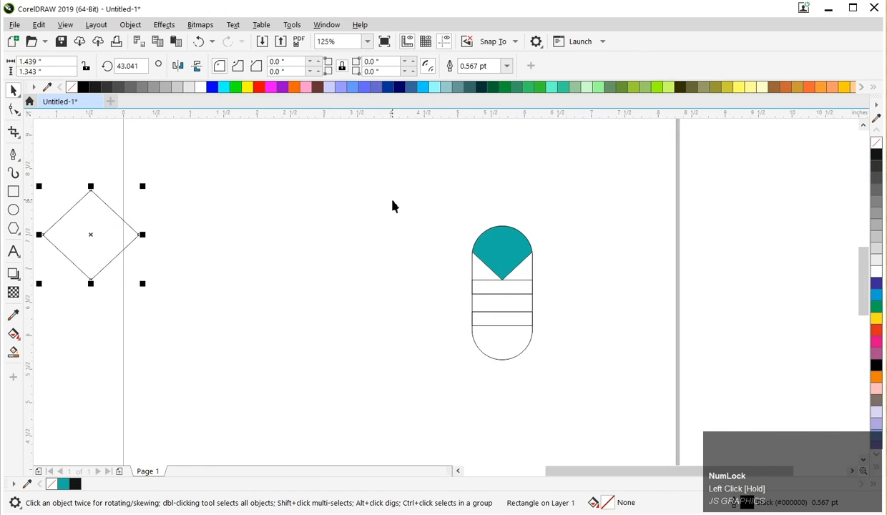
pyautogui.moveTo(394, 203); pyautogui.dragTo(562, 383)
pyautogui.moveTo(519, 309); pyautogui.dragTo(488, 308)
# Remove the fill from the fan shape at the capsule's top
pyautogui.press('z')
pyautogui.moveTo(413, 203); pyautogui.dragTo(529, 376)
pyautogui.press('z')
pyautogui.moveTo(362, 443); pyautogui.dragTo(591, 253)
pyautogui.moveTo(543, 156); pyautogui.dragTo(544, 153)
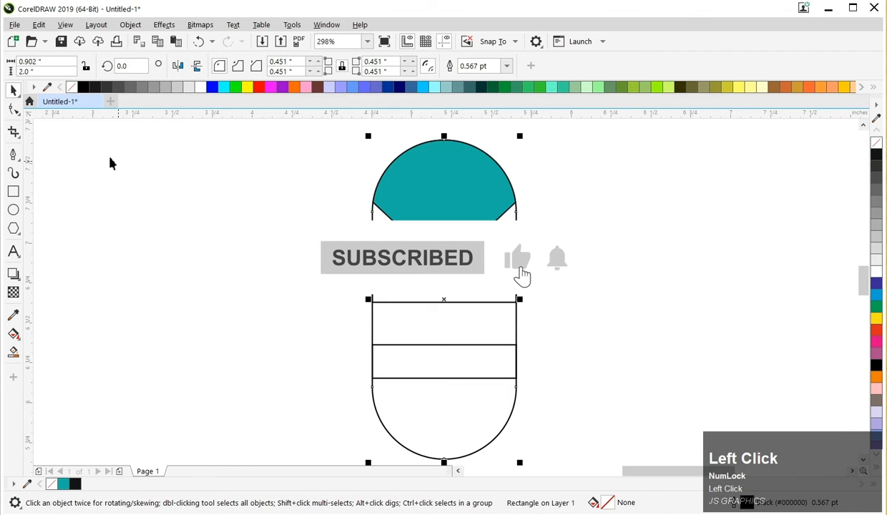
pyautogui.click(438, 188)
pyautogui.click(876, 142)
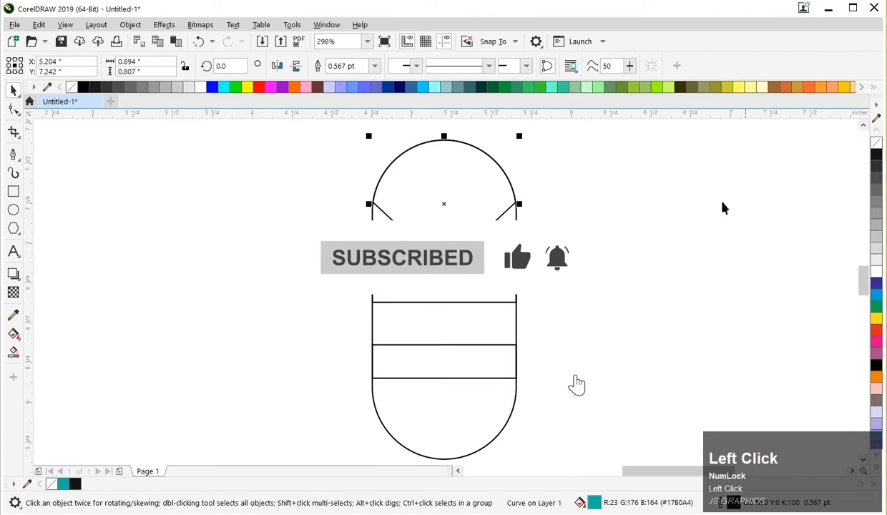
pyautogui.click(339, 199)
# Draw a circle about 0.16 in across on the capsule's upper left edge and duplicate it horizontally to the opposite edge
pyautogui.click(13, 210)
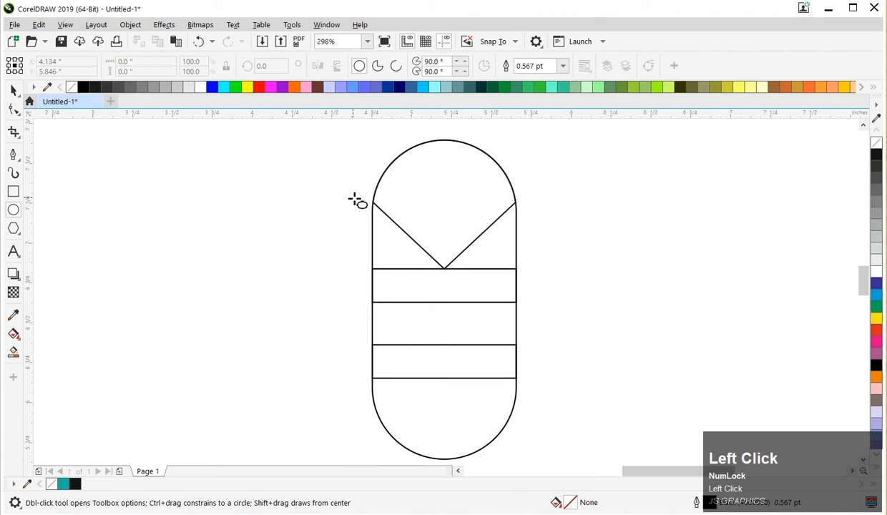
pyautogui.moveTo(375, 171); pyautogui.dragTo(389, 194)
pyautogui.press('space')
pyautogui.press('z')
pyautogui.moveTo(244, 273); pyautogui.dragTo(640, 153)
pyautogui.press('space')
pyautogui.moveTo(332, 226); pyautogui.dragTo(570, 230)
pyautogui.rightClick(570, 230)
# Group the two small circles and centre them horizontally on the capsule
pyautogui.keyDown('shift'); pyautogui.click(333, 230); pyautogui.keyUp('shift')
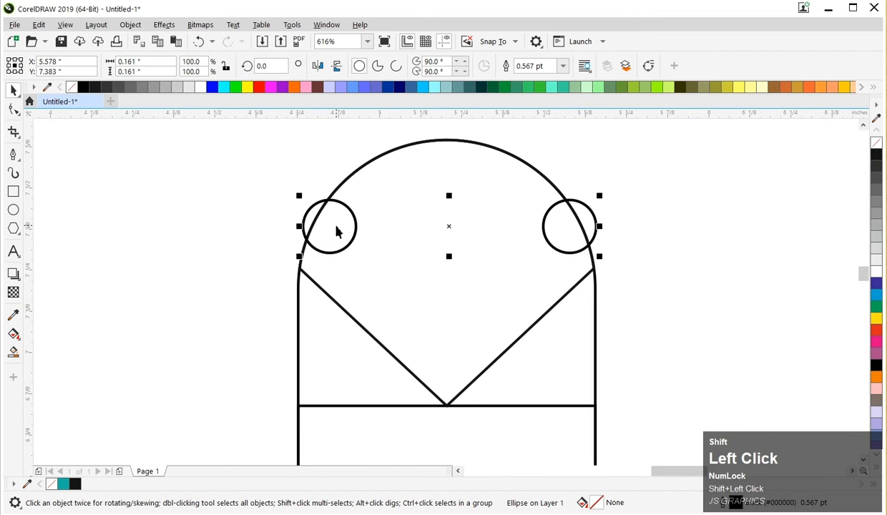
pyautogui.hotkey('ctrl', 'g')
pyautogui.keyDown('shift'); pyautogui.click(476, 184); pyautogui.keyUp('shift')
pyautogui.press('c')
pyautogui.keyDown('shift'); pyautogui.click(476, 184); pyautogui.keyUp('shift')
pyautogui.click(649, 201)
# Draw a circle about 0.26 in across inside the fan shape and centre it horizontally on the figure
pyautogui.scroll(-1, 513, 211)
pyautogui.press('z')
pyautogui.moveTo(330, 162); pyautogui.dragTo(640, 360)
pyautogui.press('space')
pyautogui.click(10, 213)
pyautogui.moveTo(466, 239); pyautogui.dragTo(412, 313)
pyautogui.hotkey('ctrl', 'space')
pyautogui.keyDown('shift'); pyautogui.click(508, 276); pyautogui.keyUp('shift')
pyautogui.press('c')
pyautogui.keyDown('shift'); pyautogui.click(507, 275); pyautogui.keyUp('shift')
# Convert the central circle into a lower half-circle arc from 180° to 0° to form a smile
pyautogui.press('z')
pyautogui.moveTo(170, 402); pyautogui.dragTo(703, 201)
pyautogui.press('space')
pyautogui.click(13, 108)
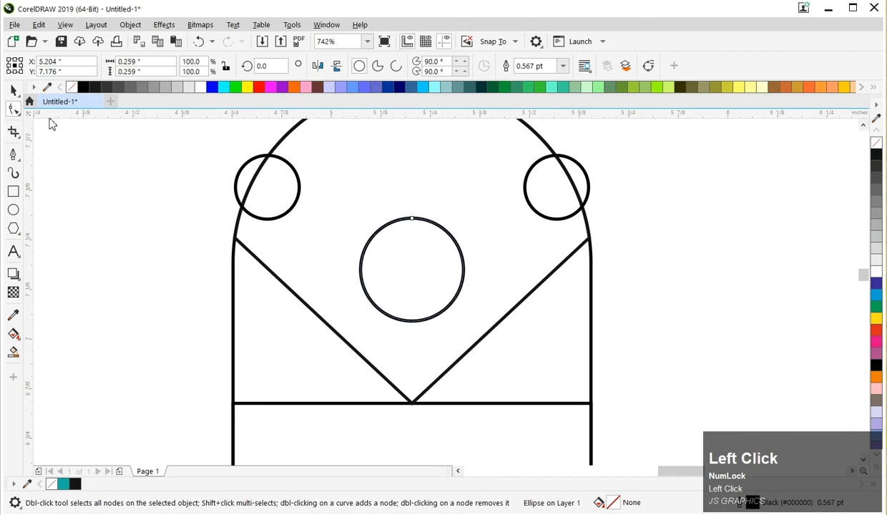
pyautogui.click(396, 65)
pyautogui.moveTo(362, 273); pyautogui.dragTo(373, 252)
pyautogui.moveTo(453, 243); pyautogui.dragTo(473, 269)
pyautogui.moveTo(371, 250); pyautogui.dragTo(366, 267)
pyautogui.hotkey('ctrl', 'space')
pyautogui.hotkey('ctrl', 'space')
pyautogui.click(396, 67)
pyautogui.press('space')
# Narrow the smile arc to about 0.235 in wide, keeping it centred
pyautogui.scroll(-3, 549, 291)
pyautogui.click(539, 214)
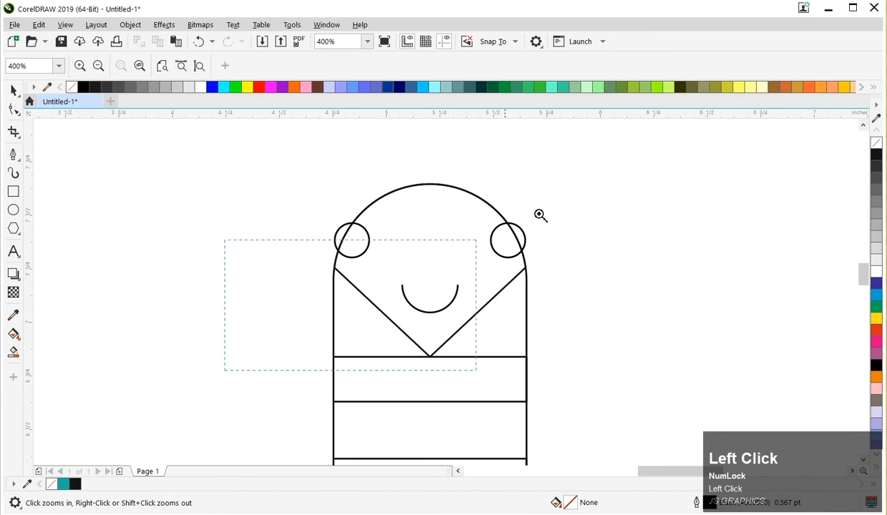
pyautogui.press('space')
pyautogui.click(427, 373)
pyautogui.moveTo(471, 362); pyautogui.dragTo(464, 358)
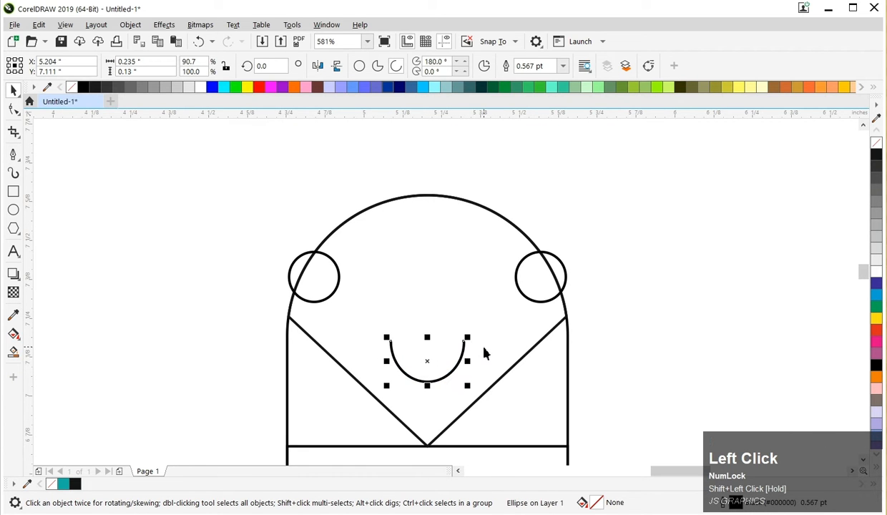
# Set the smile arc's outline width to 1.5 pt
pyautogui.press('F12')
pyautogui.press('Tab')
pyautogui.write('2')
pyautogui.hotkey('shift', 'Tab')
pyautogui.press('Return')
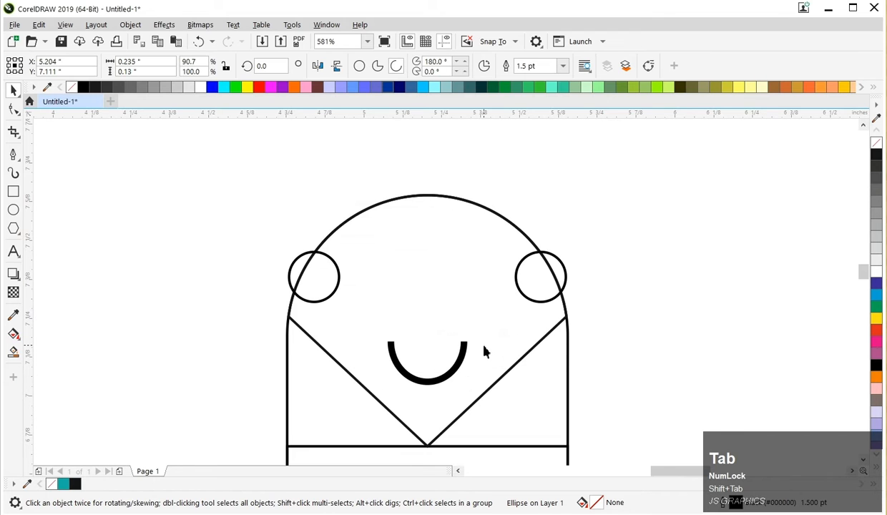
# Fill the large capsule with black and remove its outline
pyautogui.scroll(-1, 491, 301)
pyautogui.click(510, 224)
pyautogui.scroll(-1, 494, 225)
pyautogui.press('z')
pyautogui.moveTo(398, 196); pyautogui.dragTo(496, 381)
pyautogui.moveTo(415, 402); pyautogui.dragTo(336, 404)
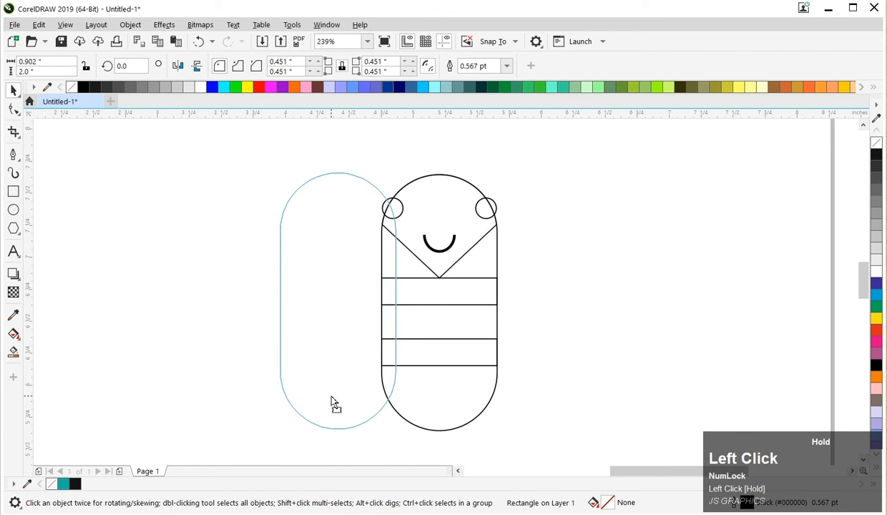
pyautogui.hotkey('ctrl', 'z')
pyautogui.click(86, 88)
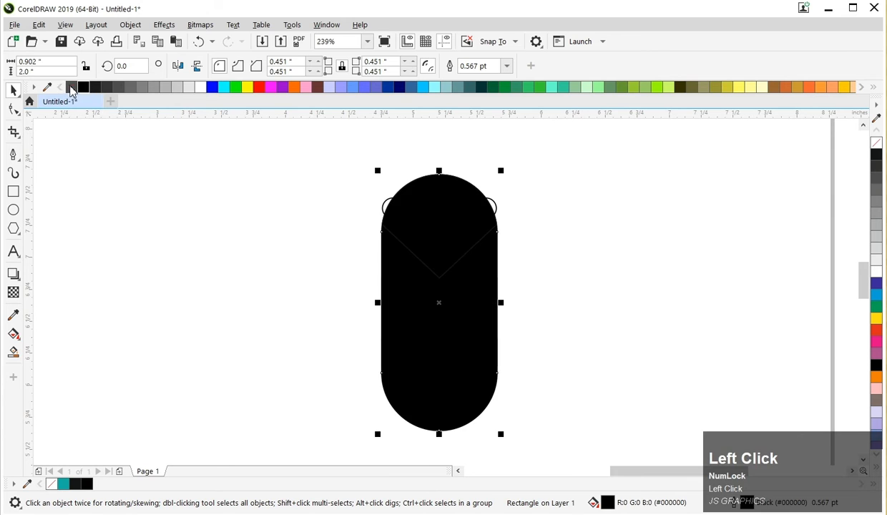
pyautogui.rightClick(72, 87)
pyautogui.click(533, 172)
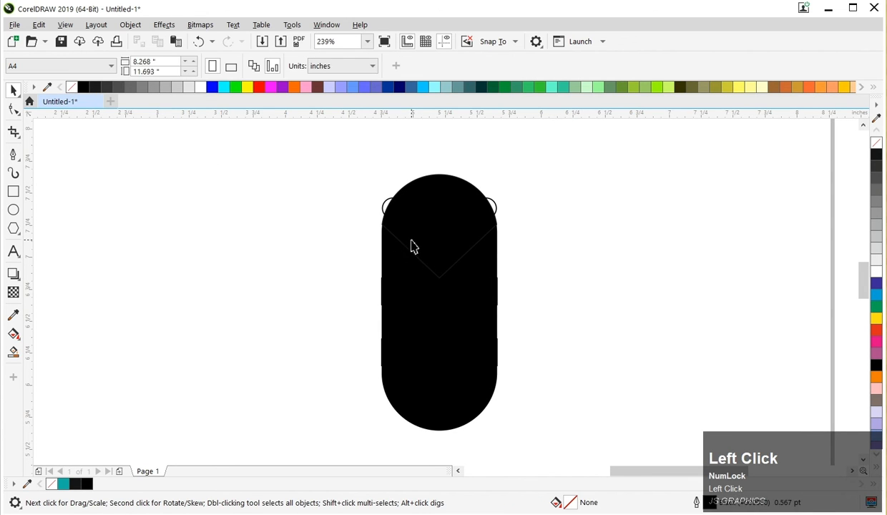
# Fill the head shape and the two body stripes with golden yellow and remove their outlines
pyautogui.moveTo(402, 238); pyautogui.dragTo(609, 207)
pyautogui.hotkey('ctrl', 'z')
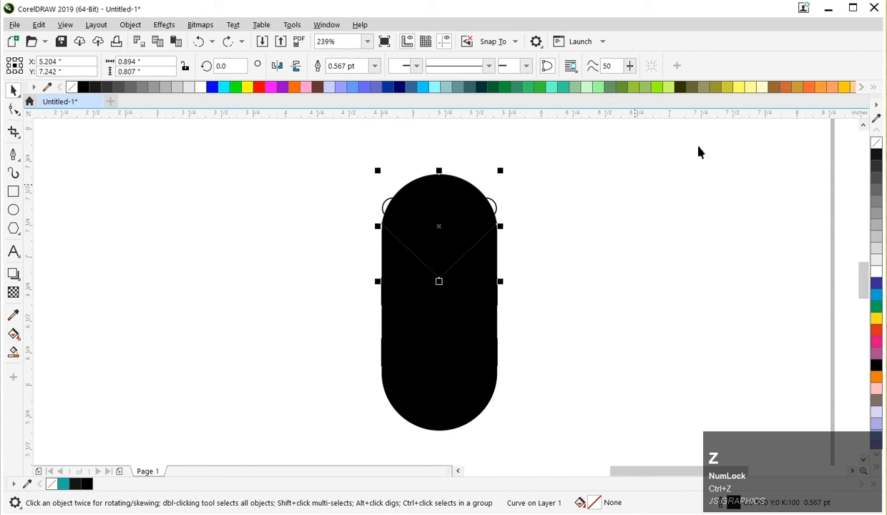
pyautogui.click(845, 87)
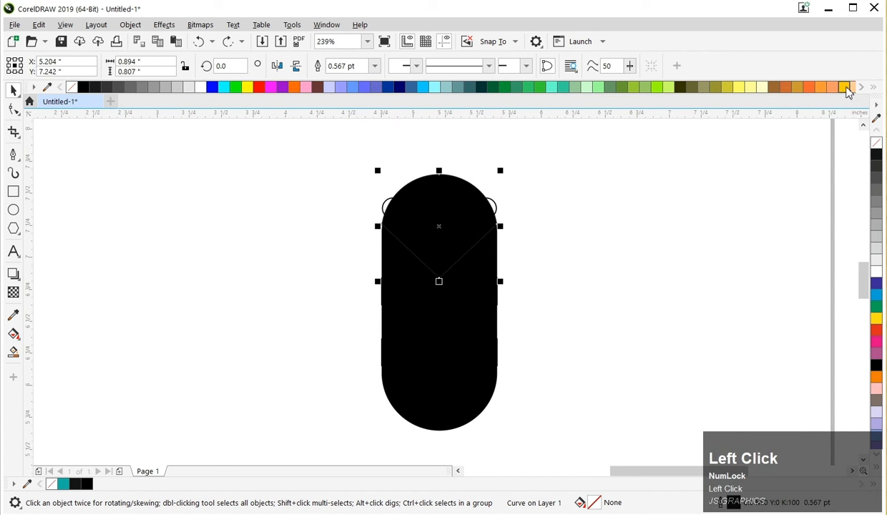
pyautogui.click(458, 302)
pyautogui.keyDown('shift'); pyautogui.click(442, 342); pyautogui.keyUp('shift')
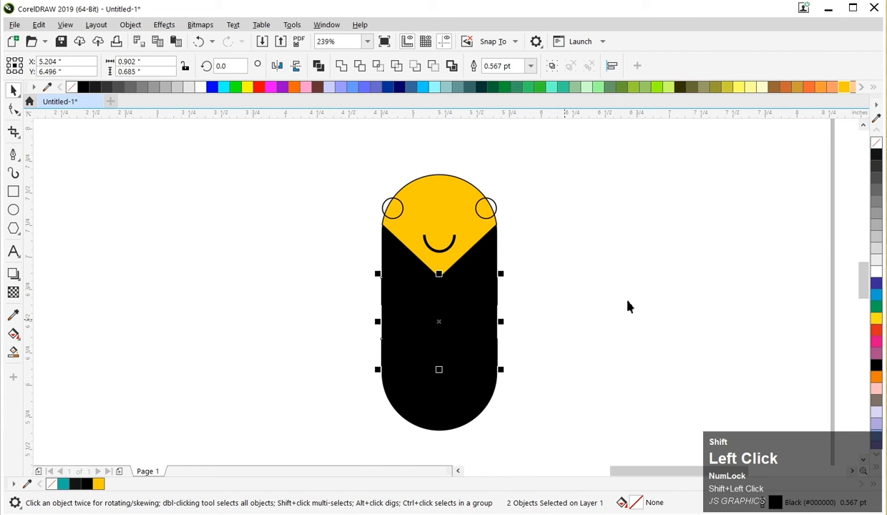
pyautogui.click(844, 90)
pyautogui.keyDown('shift'); pyautogui.click(445, 213); pyautogui.keyUp('shift')
pyautogui.rightClick(877, 143)
pyautogui.click(542, 174)
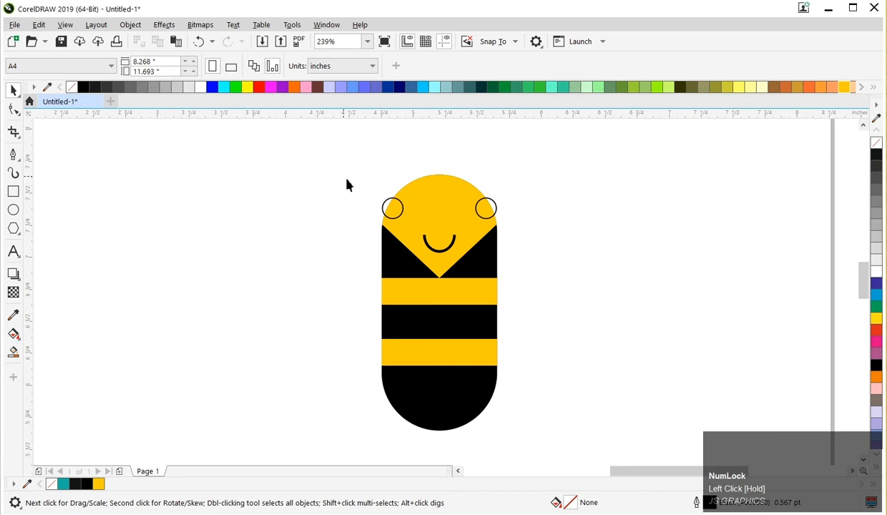
# Fill the two grouped eye circles with black and remove their outline
pyautogui.click(395, 202)
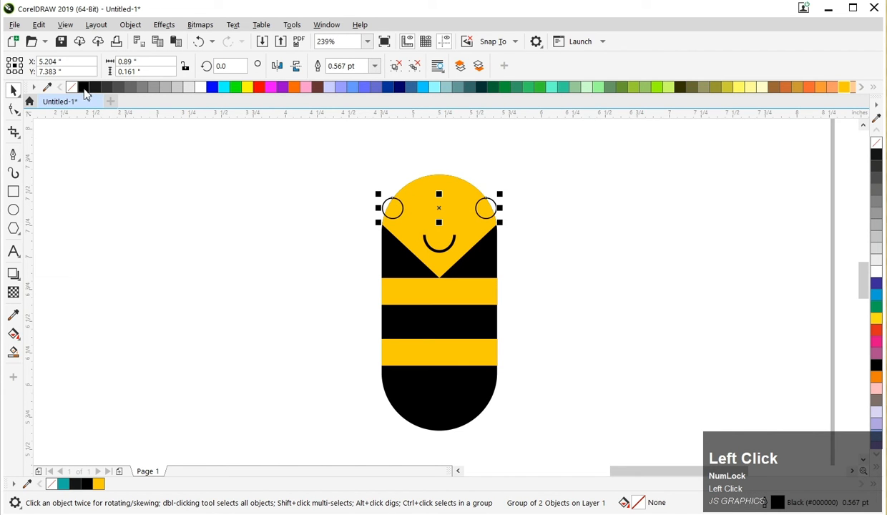
pyautogui.click(83, 87)
pyautogui.rightClick(72, 88)
pyautogui.click(317, 211)
# Draw a thin vertical rectangle about 0.037 by 0.432 in at the capsule's lower end and centre it horizontally on the body
pyautogui.press('z')
pyautogui.moveTo(251, 150); pyautogui.dragTo(551, 452)
pyautogui.press('space')
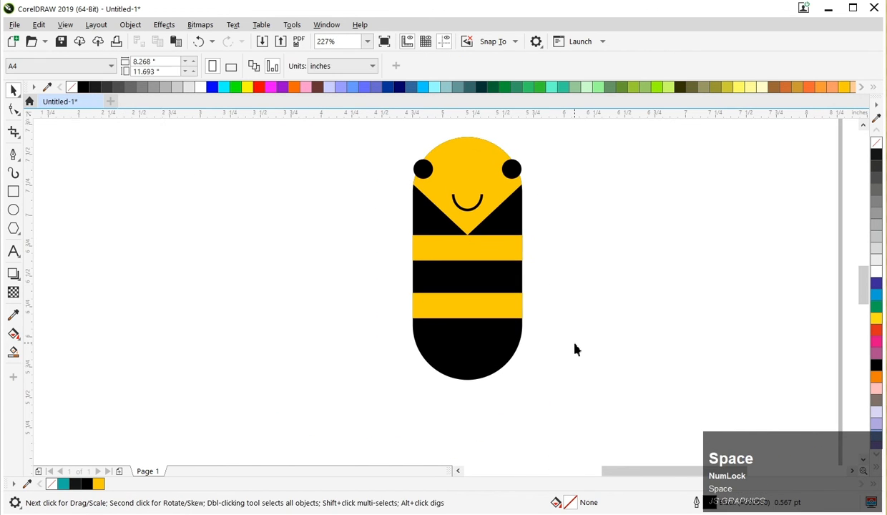
pyautogui.click(13, 193)
pyautogui.moveTo(462, 365); pyautogui.dragTo(467, 418)
pyautogui.press('space')
pyautogui.keyDown('shift'); pyautogui.click(495, 368); pyautogui.keyUp('shift')
pyautogui.press('c')
pyautogui.keyDown('shift'); pyautogui.click(494, 368); pyautogui.keyUp('shift')
pyautogui.moveTo(370, 316); pyautogui.dragTo(509, 446)
# Widen the stinger rectangle to about 0.064 in and shorten it from below to about 0.38 in
pyautogui.press('z')
pyautogui.moveTo(368, 452); pyautogui.dragTo(490, 402)
pyautogui.press('space')
pyautogui.scroll(-1, 386, 369)
pyautogui.press('z')
pyautogui.moveTo(293, 366); pyautogui.dragTo(640, 159)
pyautogui.press('space')
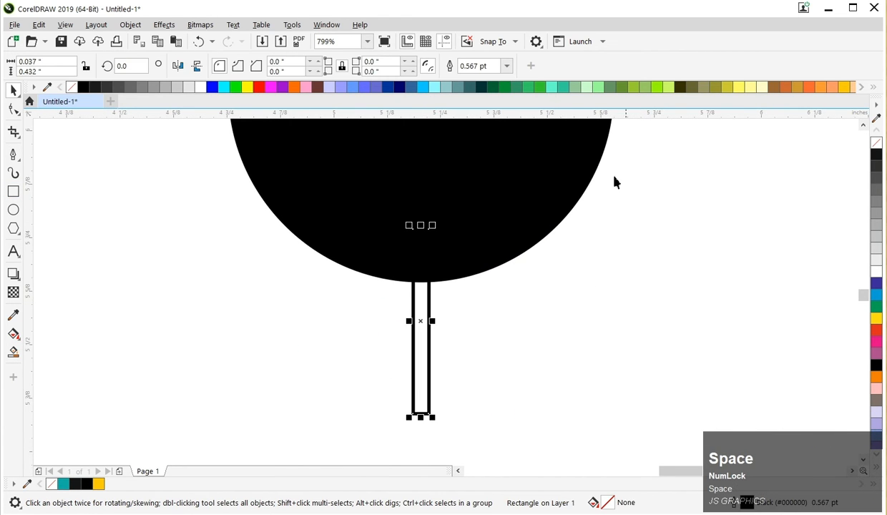
pyautogui.moveTo(433, 321); pyautogui.dragTo(444, 305)
pyautogui.keyDown('shift'); pyautogui.click(451, 248); pyautogui.keyUp('shift')
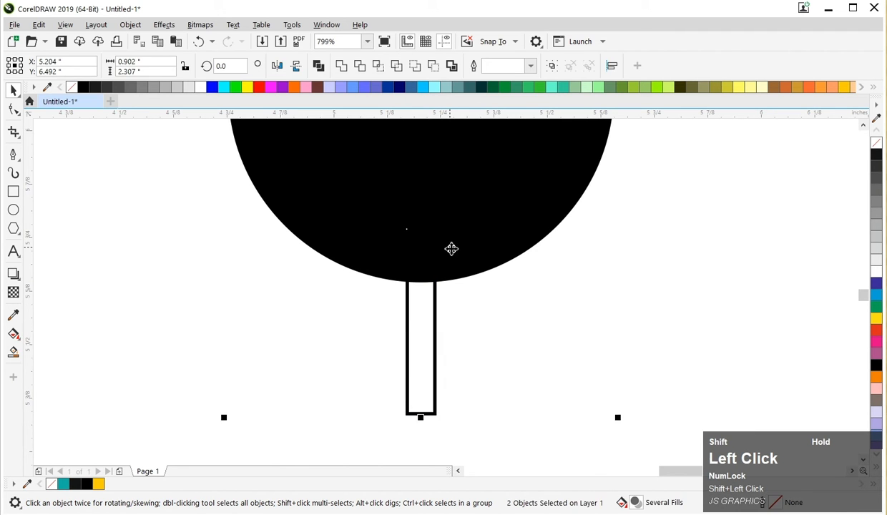
pyautogui.keyDown('shift'); pyautogui.click(450, 248); pyautogui.keyUp('shift')
pyautogui.moveTo(421, 416); pyautogui.dragTo(424, 395)
pyautogui.click(61, 216)
# Draw a circle about 0.112 in across, centre it horizontally on the stinger rectangle, and lower it over the rectangle's bottom end
pyautogui.click(13, 213)
pyautogui.keyDown('ctrl'); pyautogui.moveTo(387, 359); pyautogui.dragTo(425, 406); pyautogui.keyUp('ctrl')
pyautogui.hotkey('ctrl', 'space')
pyautogui.keyDown('shift'); pyautogui.click(427, 340); pyautogui.keyUp('shift')
pyautogui.press('c')
pyautogui.click(430, 343)
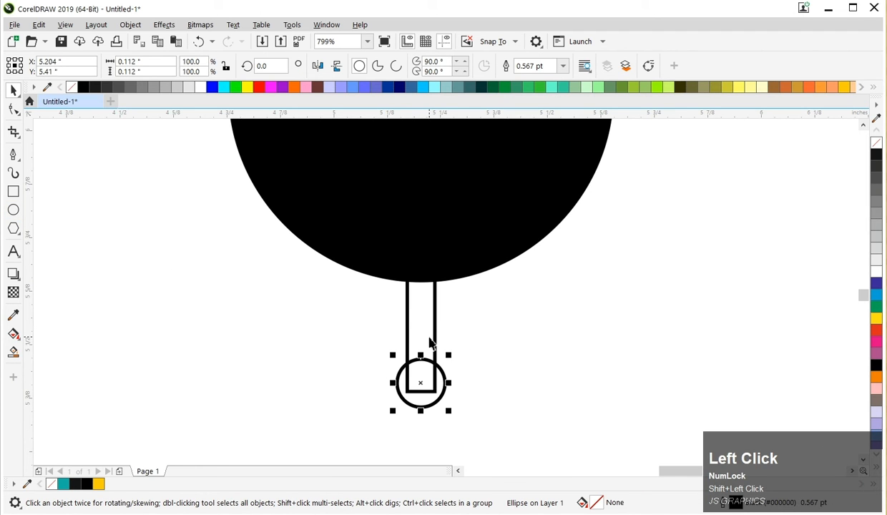
pyautogui.keyDown('ctrl'); pyautogui.moveTo(422, 379); pyautogui.dragTo(422, 395); pyautogui.keyUp('ctrl')
# Narrow the stinger rectangle to about 0.054 in and align it horizontally with the small circle
pyautogui.click(424, 351)
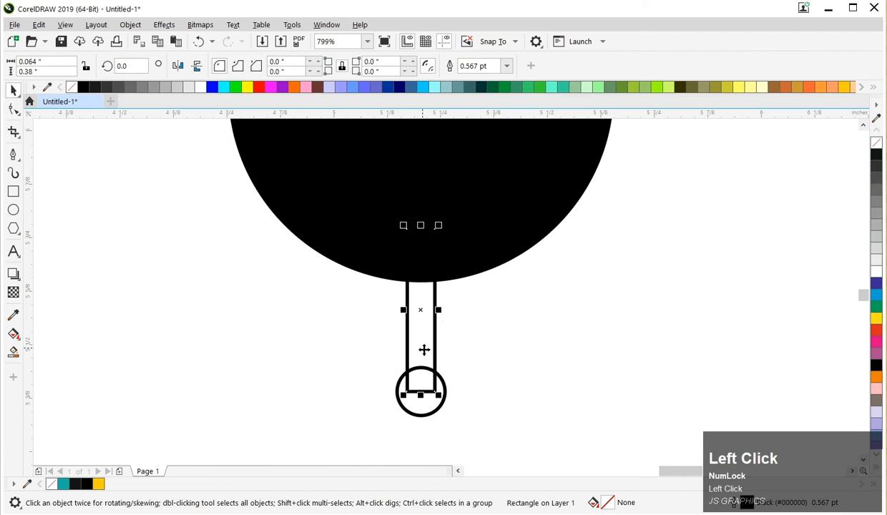
pyautogui.scroll(2, 434, 309)
pyautogui.moveTo(434, 309); pyautogui.dragTo(429, 308)
pyautogui.scroll(-1, 443, 310)
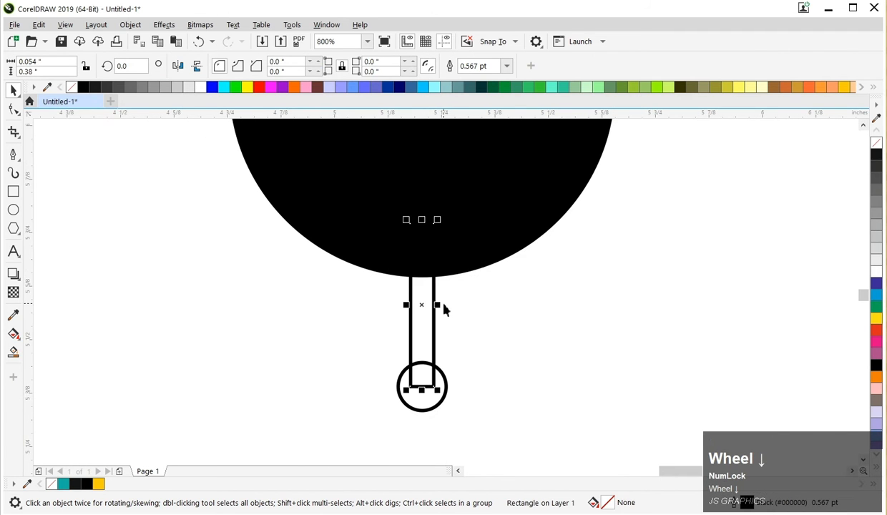
pyautogui.keyDown('shift'); pyautogui.click(444, 384); pyautogui.keyUp('shift')
pyautogui.press('c')
# Weld the stinger rectangle and small circle into one shape and give it a black fill without an outline
pyautogui.keyDown('shift'); pyautogui.click(473, 269); pyautogui.keyUp('shift')
pyautogui.keyDown('shift'); pyautogui.click(473, 269); pyautogui.keyUp('shift')
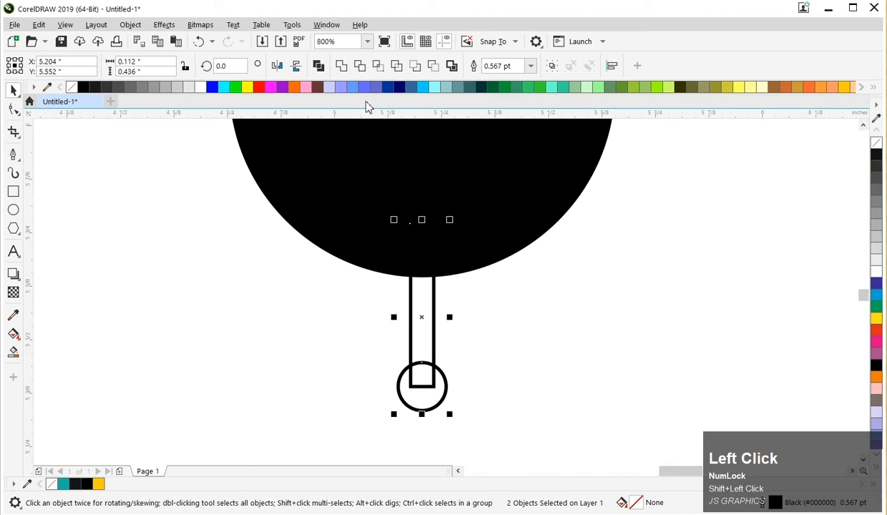
pyautogui.click(342, 66)
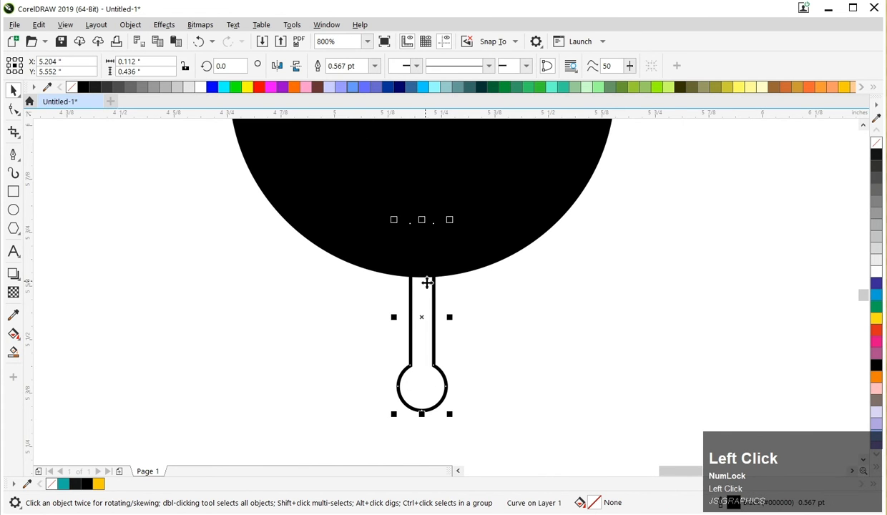
pyautogui.scroll(-1, 427, 282)
pyautogui.press('z')
pyautogui.moveTo(327, 387); pyautogui.dragTo(586, 162)
pyautogui.press('space')
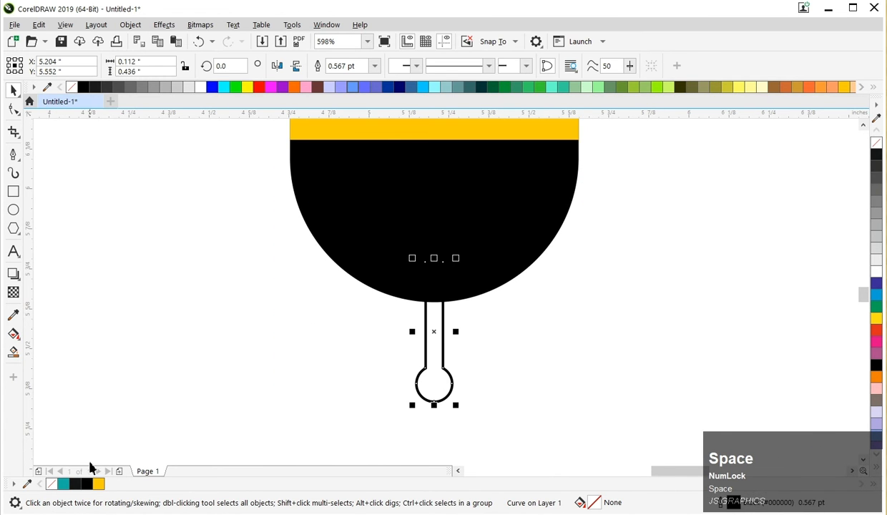
pyautogui.click(88, 485)
pyautogui.rightClick(57, 485)
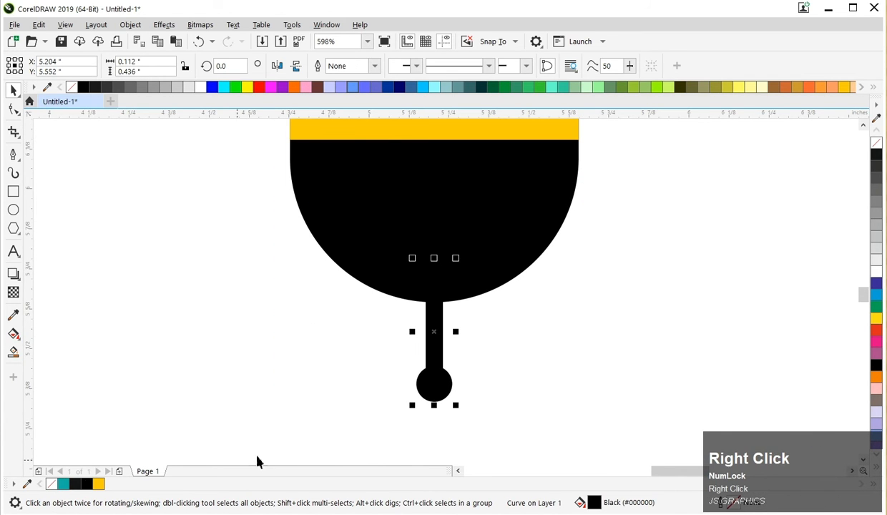
# Move the stinger slightly upward so that less of it sticks out below the body
pyautogui.scroll(-2, 439, 382)
pyautogui.click(360, 400)
pyautogui.press('z')
pyautogui.moveTo(241, 436); pyautogui.dragTo(439, 225)
pyautogui.press('space')
pyautogui.scroll(2, 447, 432)
pyautogui.keyDown('ctrl'); pyautogui.click(432, 426); pyautogui.keyUp('ctrl')
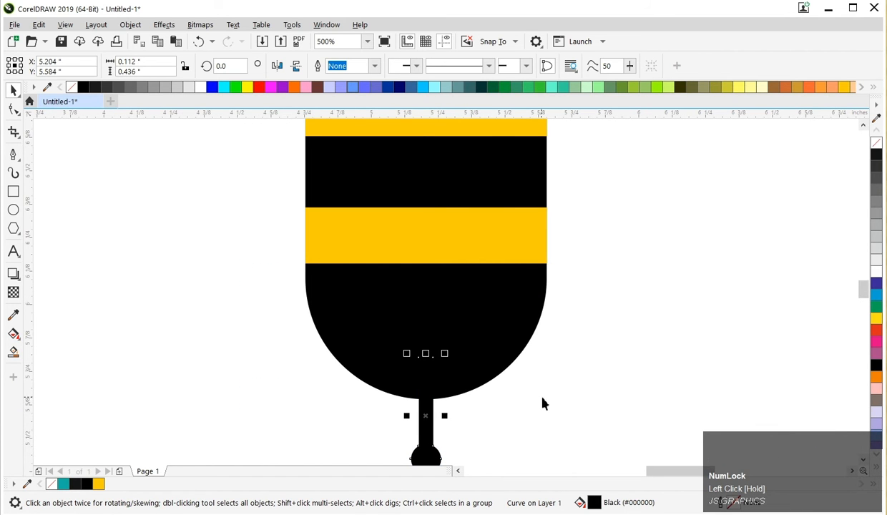
pyautogui.scroll(-1, 558, 394)
pyautogui.click(570, 376)
# Draw a circle about 0.76 in across and place it overlapping the head's upper right side
pyautogui.scroll(-1, 570, 383)
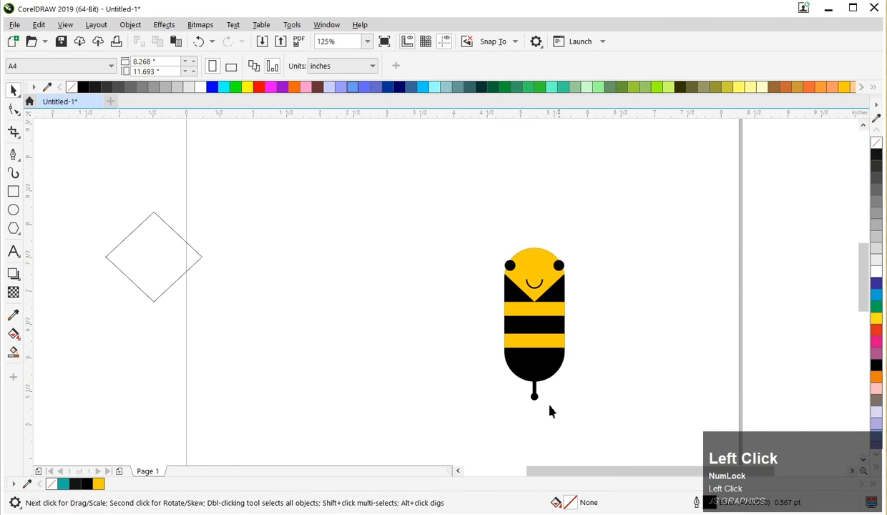
pyautogui.press('z')
pyautogui.moveTo(427, 403); pyautogui.dragTo(611, 222)
pyautogui.moveTo(651, 185); pyautogui.dragTo(651, 185)
pyautogui.press('space')
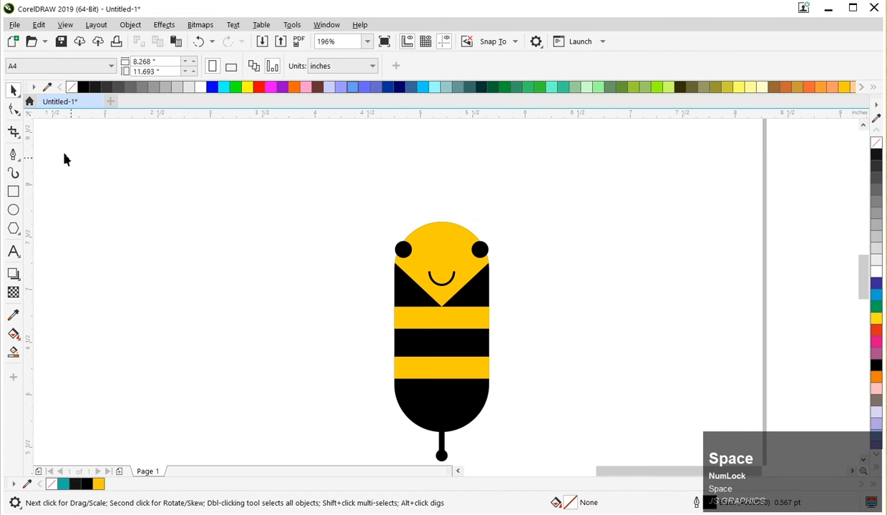
pyautogui.click(13, 211)
pyautogui.moveTo(510, 189)
pyautogui.mouseDown()
pyautogui.moveTo(446, 263)
pyautogui.moveTo(430, 270)
pyautogui.mouseUp()
pyautogui.hotkey('ctrl', 'space')
pyautogui.press('z')
pyautogui.moveTo(643, 172); pyautogui.dragTo(331, 301)
pyautogui.hotkey('ctrl', 'space')
pyautogui.moveTo(381, 213); pyautogui.dragTo(434, 223)
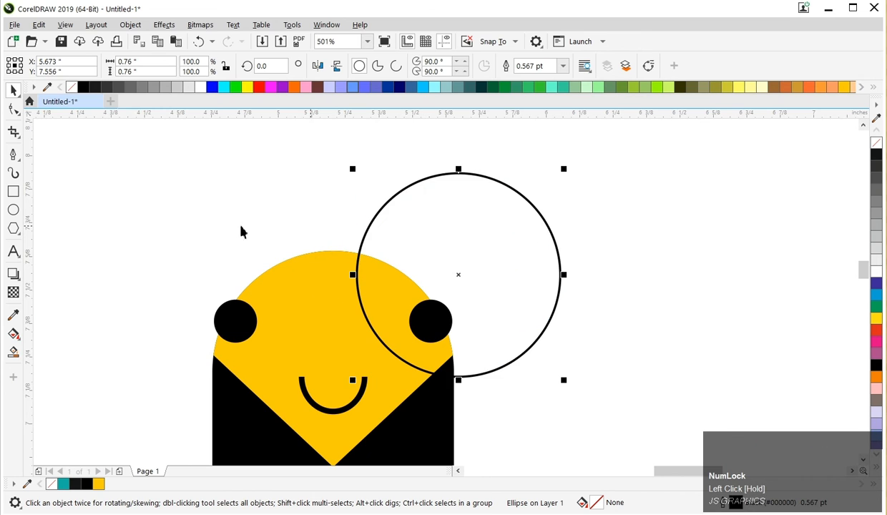
# Convert the new circle into an open arc from 0° to about 67.6° and shift it slightly right
pyautogui.click(13, 109)
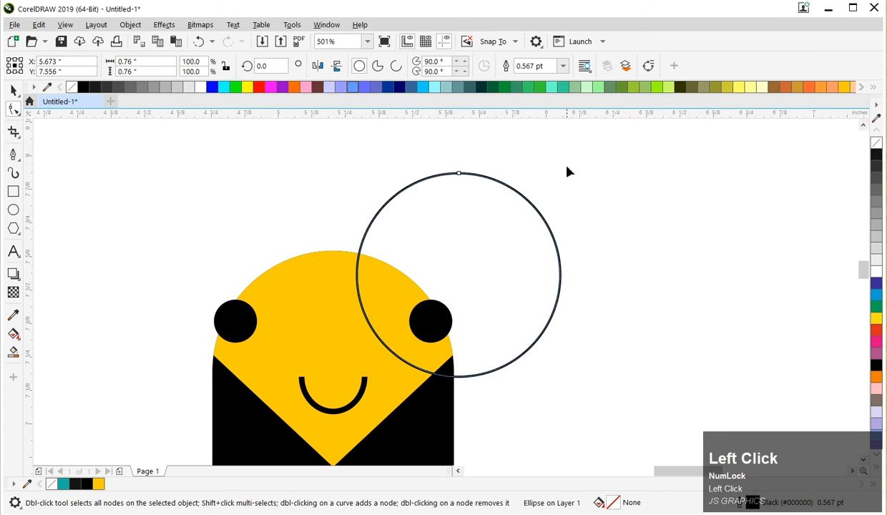
pyautogui.click(396, 65)
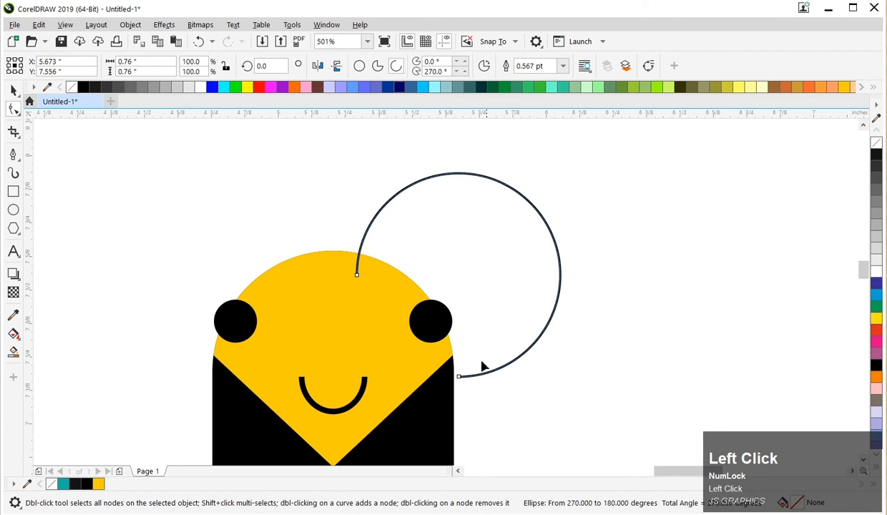
pyautogui.moveTo(540, 350); pyautogui.dragTo(427, 201)
pyautogui.click(396, 70)
pyautogui.press('space')
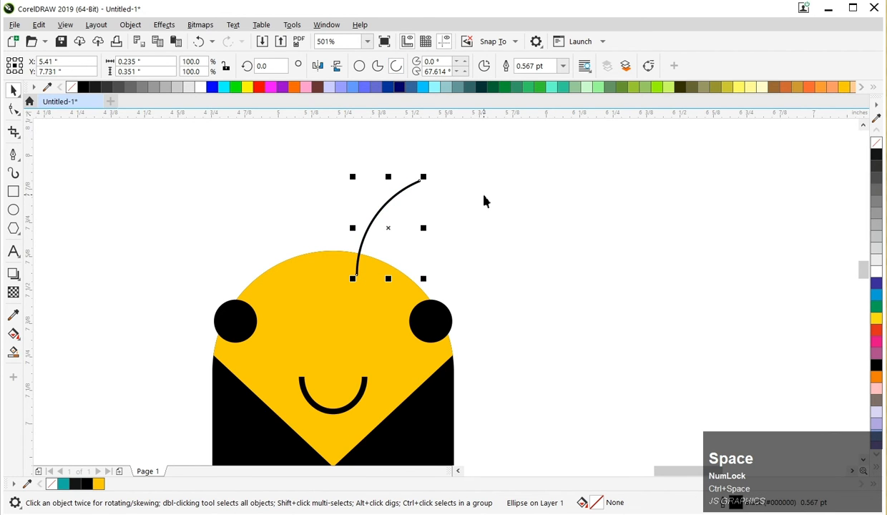
pyautogui.moveTo(382, 219); pyautogui.dragTo(388, 221)
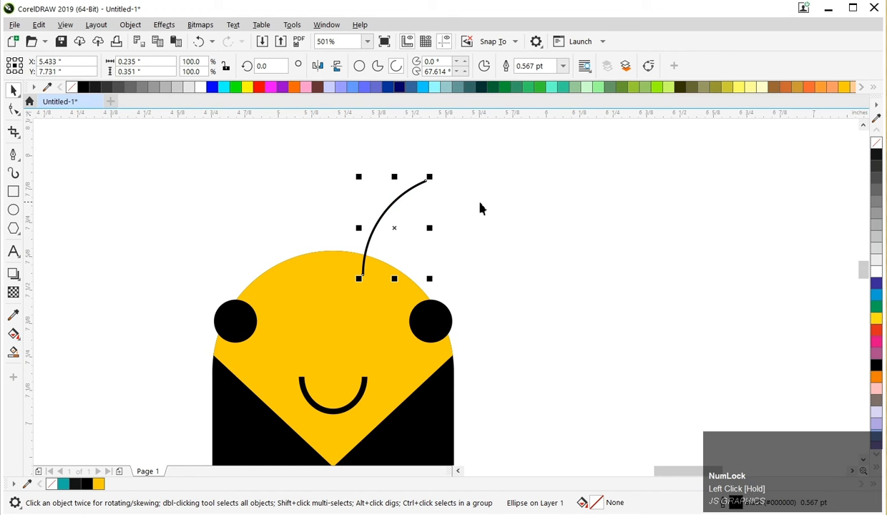
# Set the antenna arc's outline width to 4 pt with rounded corners
pyautogui.press('F12')
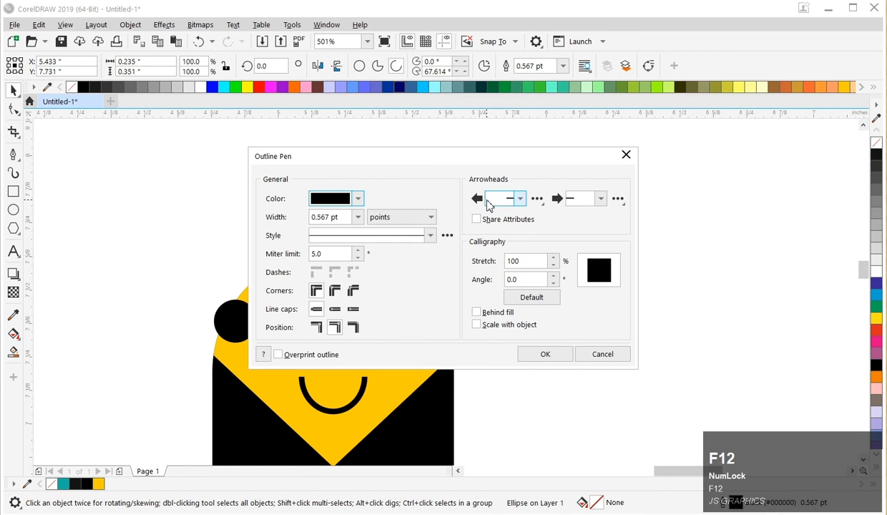
pyautogui.press('Tab')
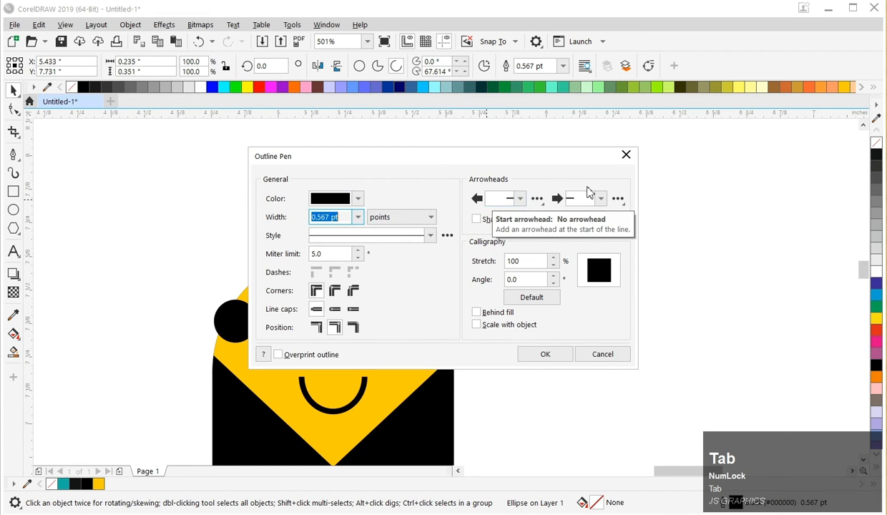
pyautogui.write('4')
pyautogui.press('Tab')
pyautogui.click(335, 292)
pyautogui.click(545, 354)
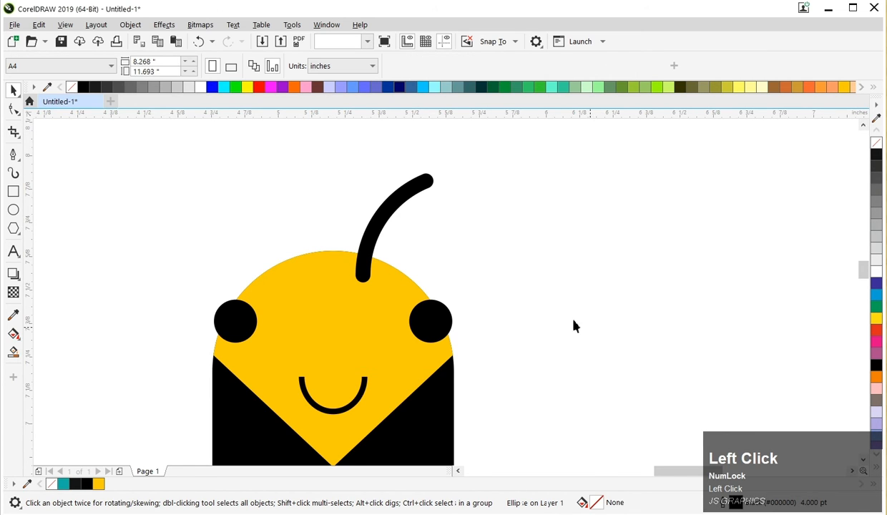
# Move the antenna arc slightly down and to the right, and send it behind the head
pyautogui.click(379, 223)
pyautogui.scroll(-3, 536, 256)
pyautogui.press('z')
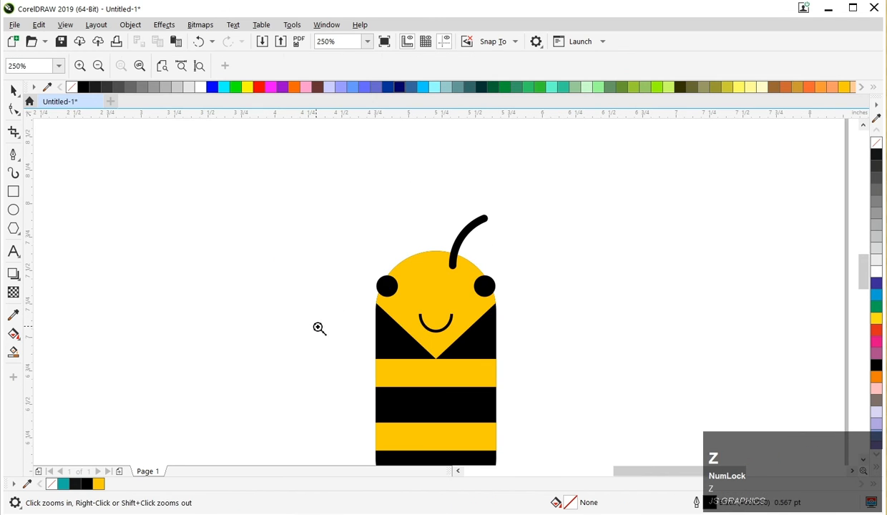
pyautogui.moveTo(319, 329); pyautogui.dragTo(598, 184)
pyautogui.click(451, 253)
pyautogui.hotkey('shift', 'pagedown')
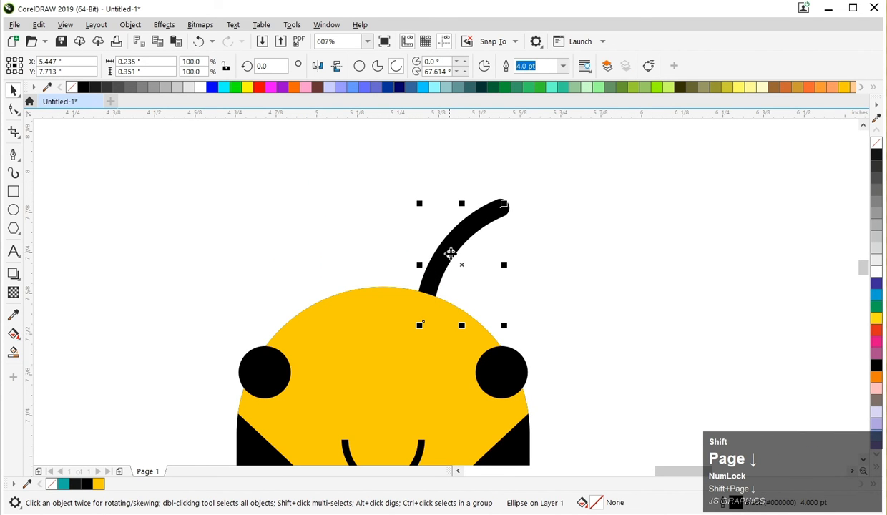
# Create a horizontally mirrored copy of the antenna on the left side of the head and send it to the back
pyautogui.moveTo(507, 265); pyautogui.dragTo(347, 258)
pyautogui.rightClick(404, 258)
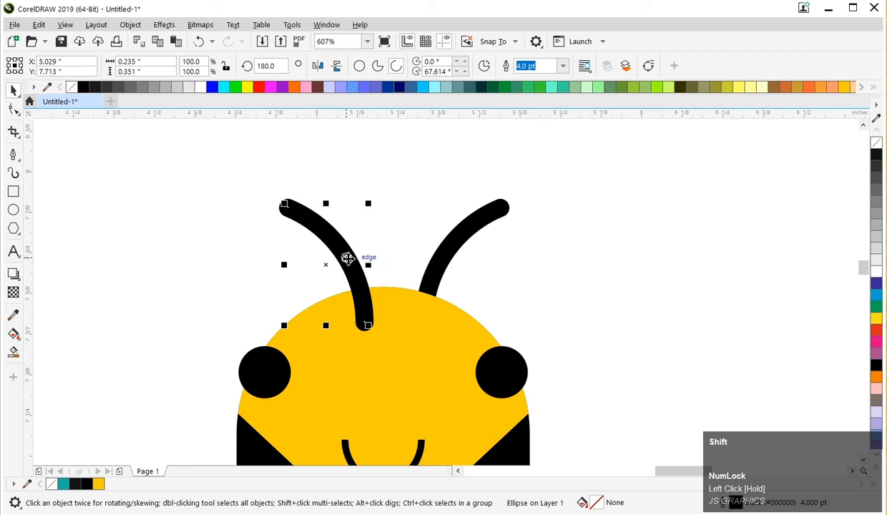
pyautogui.hotkey('shift', 'pagedown')
pyautogui.scroll(-2, 461, 278)
pyautogui.click(239, 191)
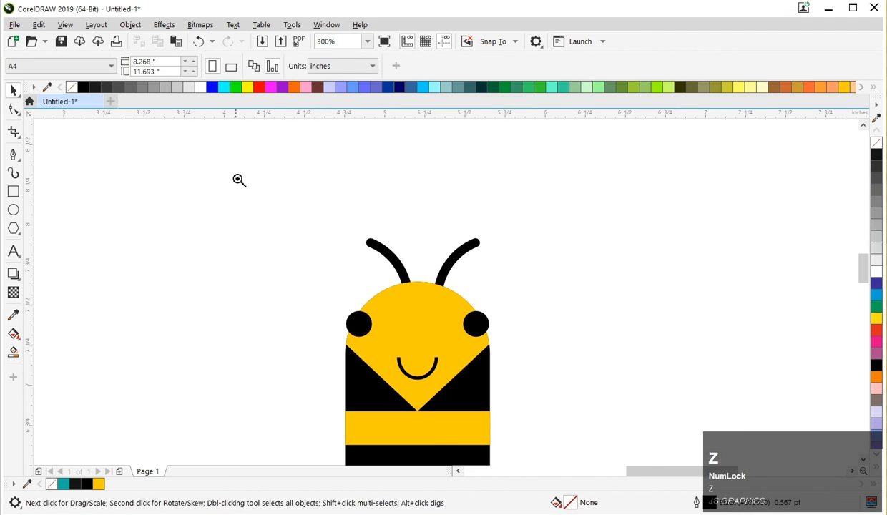
# Change the outline colour of both antennae to golden yellow
pyautogui.press('space')
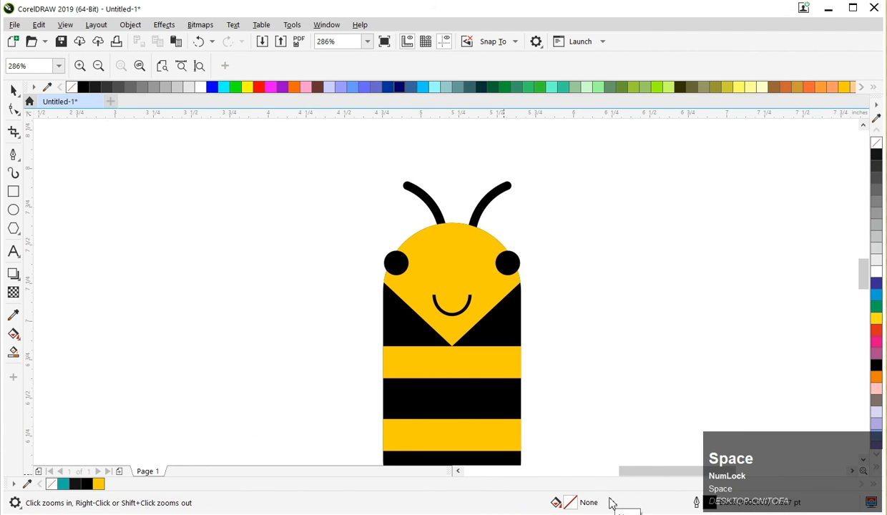
pyautogui.click(577, 200)
pyautogui.scroll(-1, 544, 304)
pyautogui.press('space')
pyautogui.press('z')
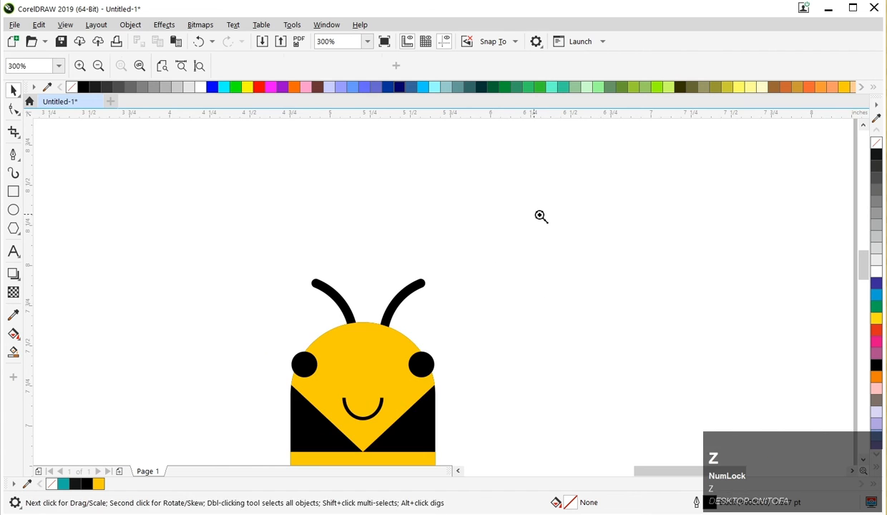
pyautogui.moveTo(532, 220); pyautogui.dragTo(183, 483)
pyautogui.press('space')
pyautogui.click(430, 228)
pyautogui.keyDown('shift'); pyautogui.click(514, 223); pyautogui.keyUp('shift')
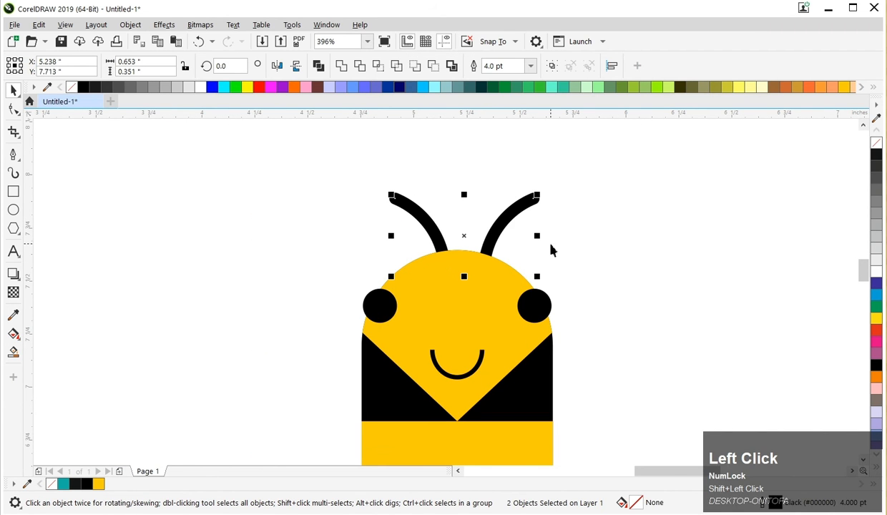
pyautogui.rightClick(844, 87)
pyautogui.scroll(-1, 452, 243)
pyautogui.click(498, 221)
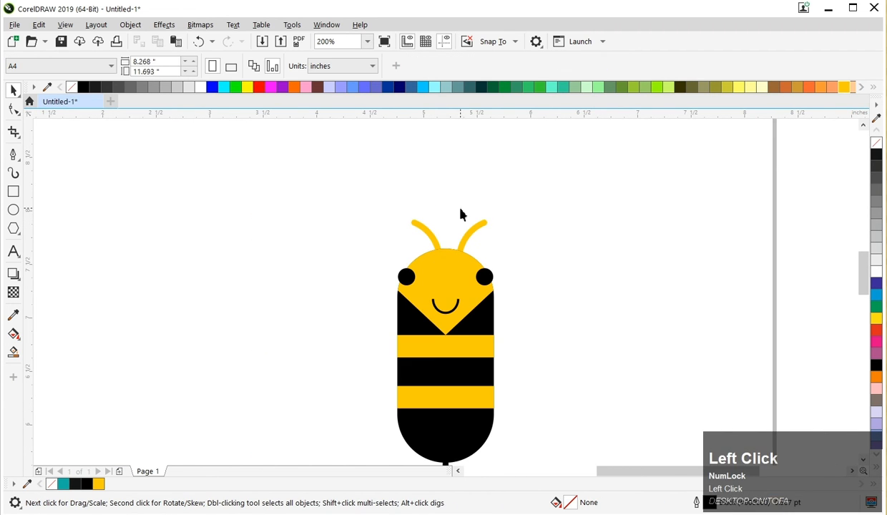
pyautogui.scroll(-1, 451, 211)
pyautogui.press('z')
pyautogui.moveTo(311, 191); pyautogui.dragTo(518, 424)
pyautogui.press('space')
pyautogui.click(30, 252)
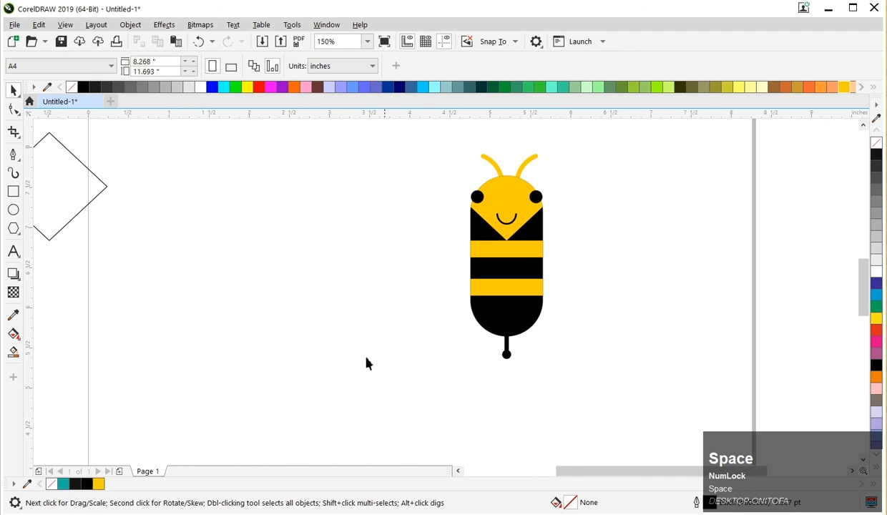
# Draw a large circle in the empty area left of the bee and add four progressively smaller concentric copies inside it
pyautogui.click(14, 210)
pyautogui.moveTo(213, 187); pyautogui.dragTo(343, 355)
pyautogui.press('space')
pyautogui.press('z')
pyautogui.moveTo(152, 340); pyautogui.dragTo(619, 174)
pyautogui.press('space')
pyautogui.moveTo(433, 170); pyautogui.dragTo(390, 239)
pyautogui.rightClick(420, 206)
pyautogui.rightClick(410, 225)
pyautogui.rightClick(389, 240)
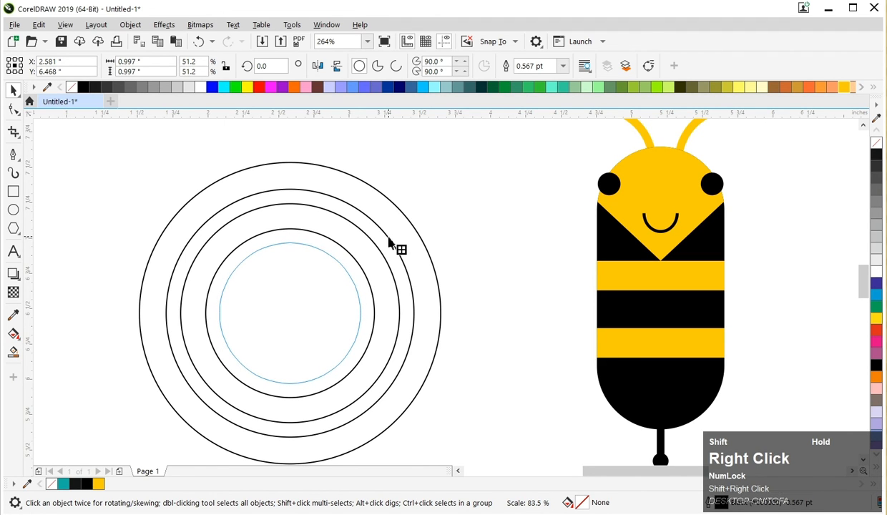
# Add a sixth, smallest concentric circle inside the innermost ring
pyautogui.click(330, 229)
pyautogui.scroll(-1, 329, 229)
pyautogui.press('F2')
pyautogui.moveTo(211, 162); pyautogui.dragTo(454, 419)
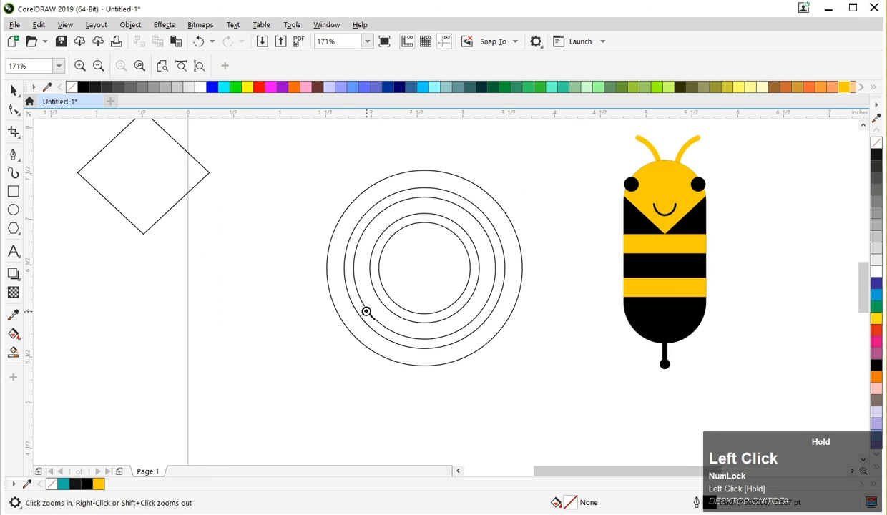
pyautogui.click(447, 250)
pyautogui.moveTo(475, 219); pyautogui.dragTo(466, 232)
pyautogui.rightClick(466, 232)
pyautogui.click(220, 351)
pyautogui.press('z')
pyautogui.moveTo(217, 353); pyautogui.dragTo(637, 127)
pyautogui.press('space')
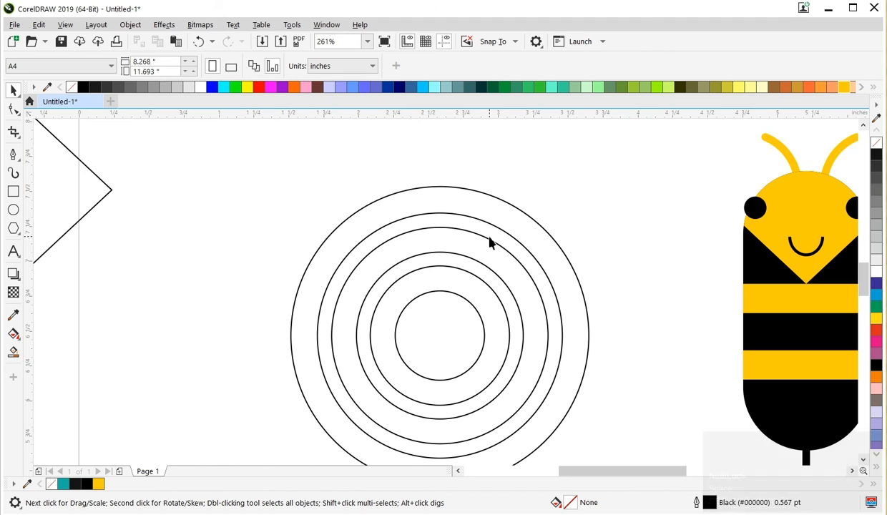
# Draw a vertical line about 1.26 inches long from the circles' centre to just above the outermost circle
pyautogui.click(14, 155)
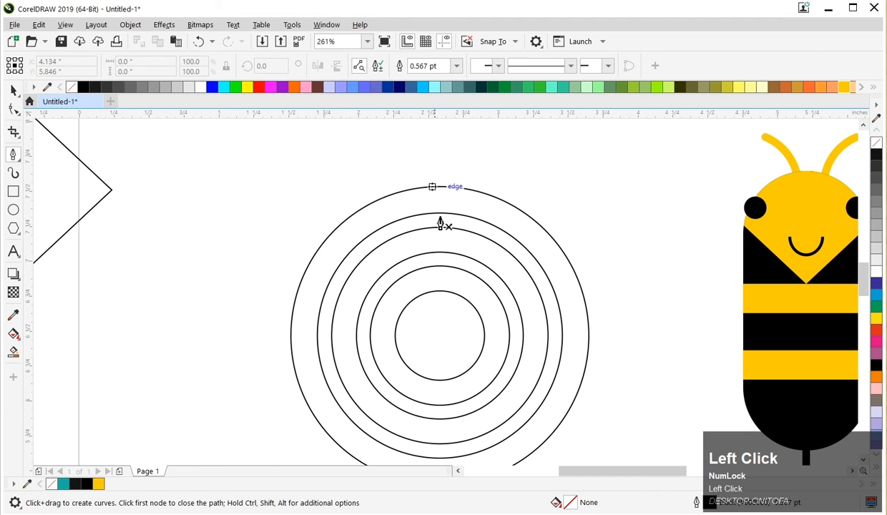
pyautogui.click(440, 335)
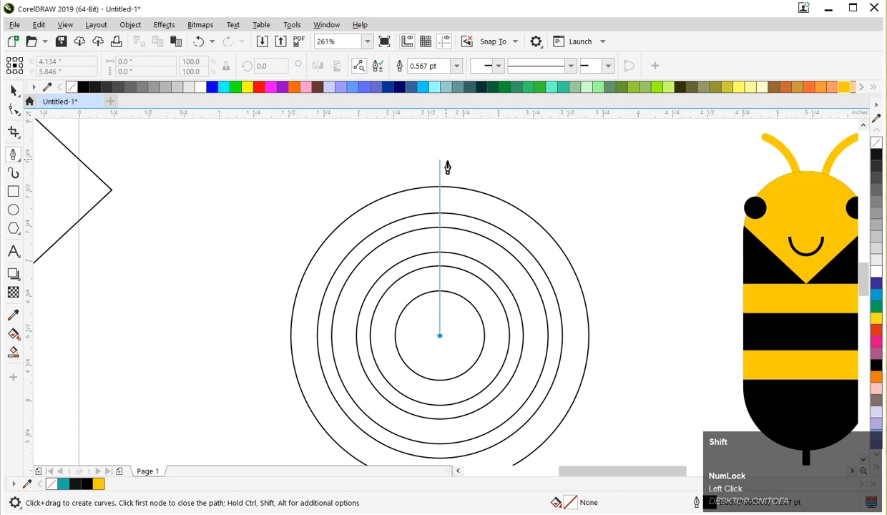
pyautogui.keyDown('shift'); pyautogui.click(445, 162); pyautogui.keyUp('shift')
pyautogui.click(14, 88)
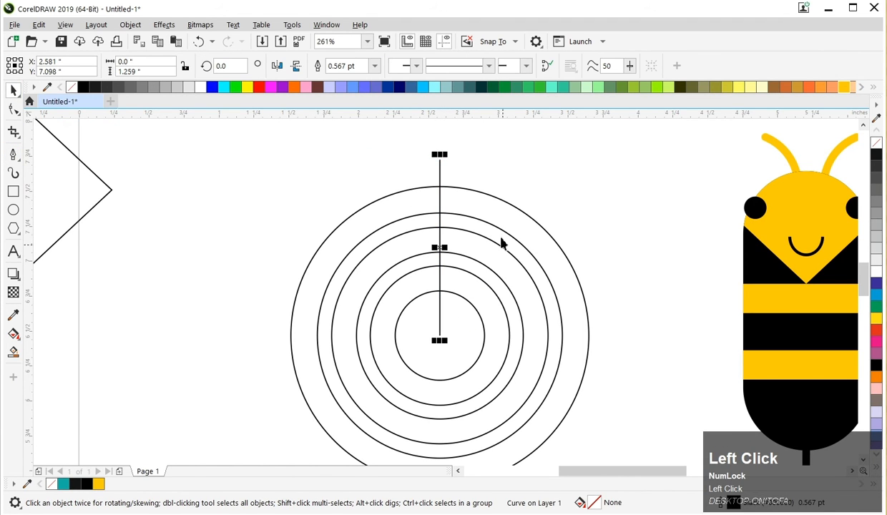
# Tilt the line left about the circles' centre and add a rotated copy on the right, forming a wide symmetrical V
pyautogui.click(441, 176)
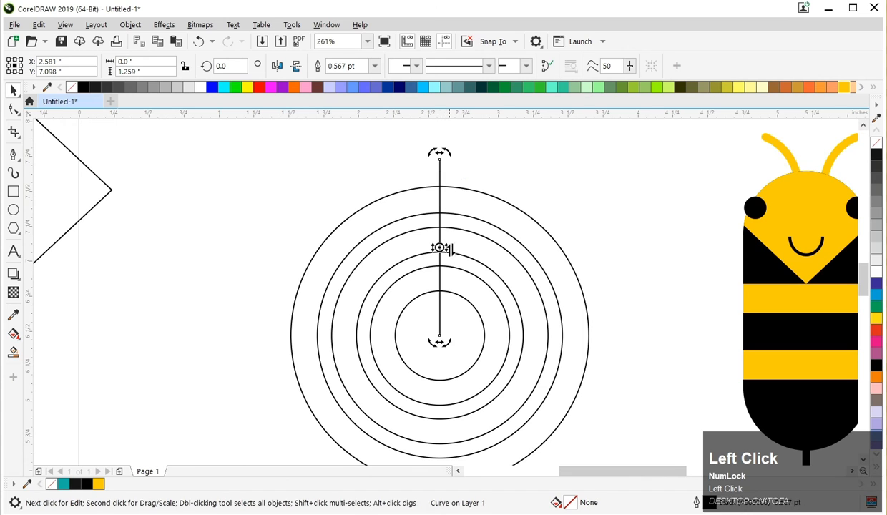
pyautogui.click(424, 155)
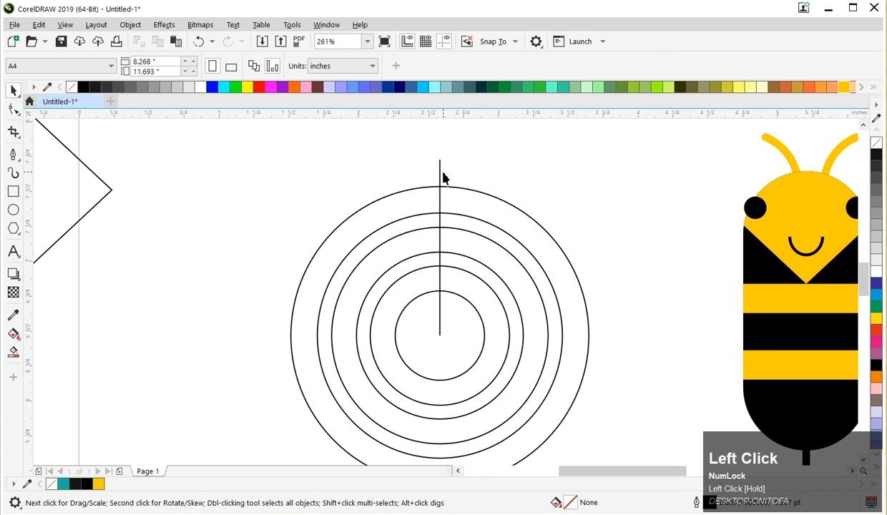
pyautogui.click(441, 170)
pyautogui.click(434, 152)
pyautogui.moveTo(429, 152); pyautogui.dragTo(581, 245)
pyautogui.keyDown('ctrl'); pyautogui.rightClick(581, 245); pyautogui.keyUp('ctrl')
pyautogui.hotkey('ctrl', 'z')
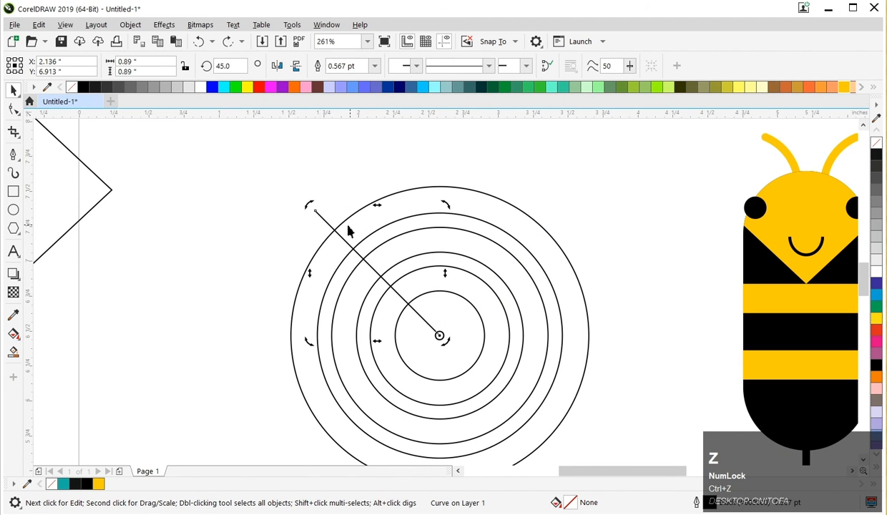
pyautogui.moveTo(308, 207); pyautogui.dragTo(575, 258)
pyautogui.keyDown('ctrl'); pyautogui.rightClick(574, 258); pyautogui.keyUp('ctrl')
pyautogui.click(585, 222)
# Smart-fill the outer, middle and inner alternating ring bands between the two lines with teal
pyautogui.click(14, 350)
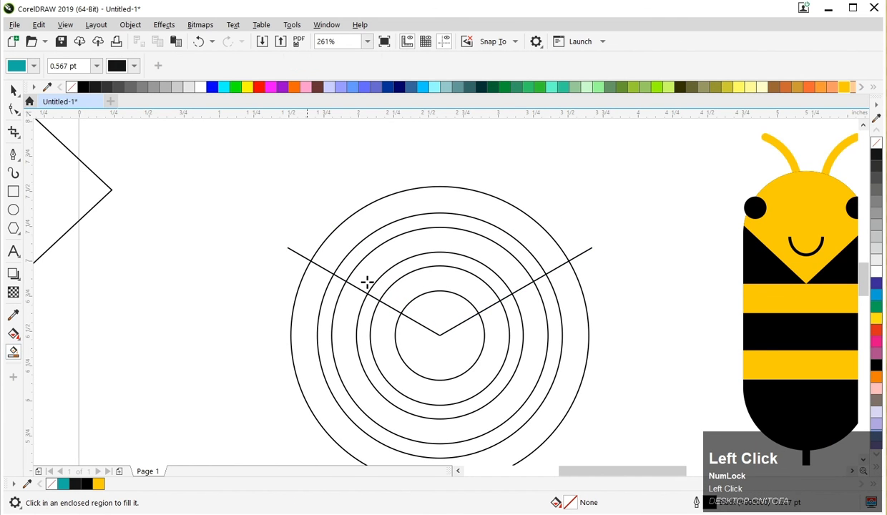
pyautogui.click(402, 212)
pyautogui.click(459, 246)
pyautogui.click(460, 285)
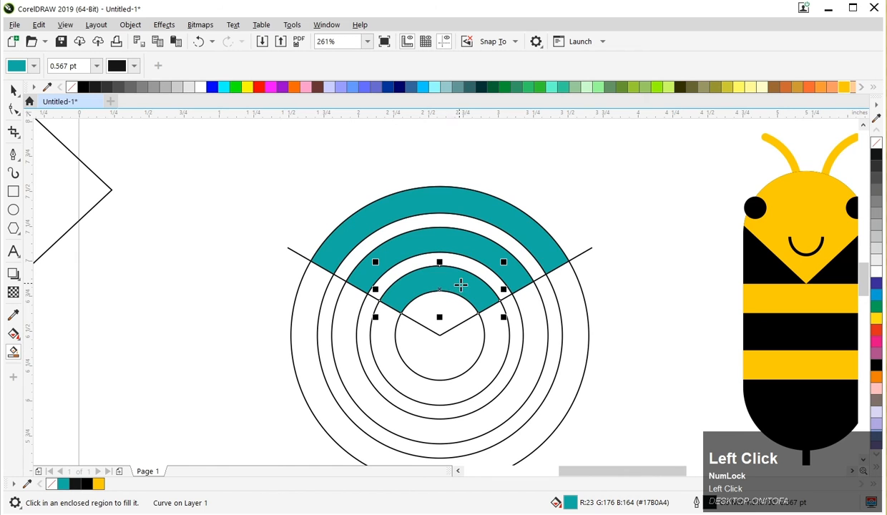
# Move the three teal arc bands up by the same distance, clear of the construction circles
pyautogui.click(13, 91)
pyautogui.scroll(-3, 364, 220)
pyautogui.moveTo(412, 246); pyautogui.dragTo(411, 172)
pyautogui.click(424, 213)
pyautogui.hotkey('ctrl', 'r')
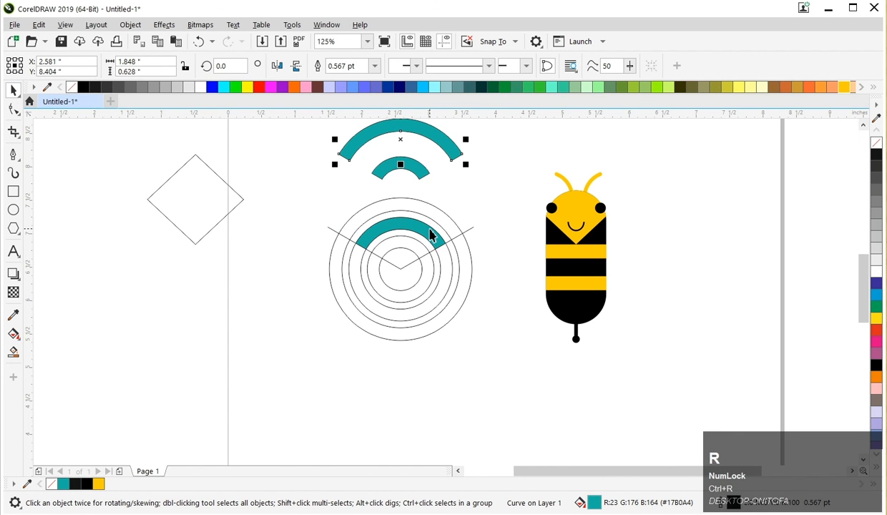
pyautogui.click(431, 236)
pyautogui.hotkey('ctrl', 'r')
# Move the construction circles and lines away to the left, and place the three teal arcs beside the bee's body
pyautogui.click(489, 196)
pyautogui.moveTo(489, 195); pyautogui.dragTo(266, 369)
pyautogui.moveTo(441, 320); pyautogui.dragTo(151, 285)
pyautogui.moveTo(293, 234); pyautogui.dragTo(530, 127)
pyautogui.moveTo(440, 169); pyautogui.dragTo(499, 282)
pyautogui.press('z')
pyautogui.moveTo(377, 351); pyautogui.dragTo(730, 218)
pyautogui.press('space')
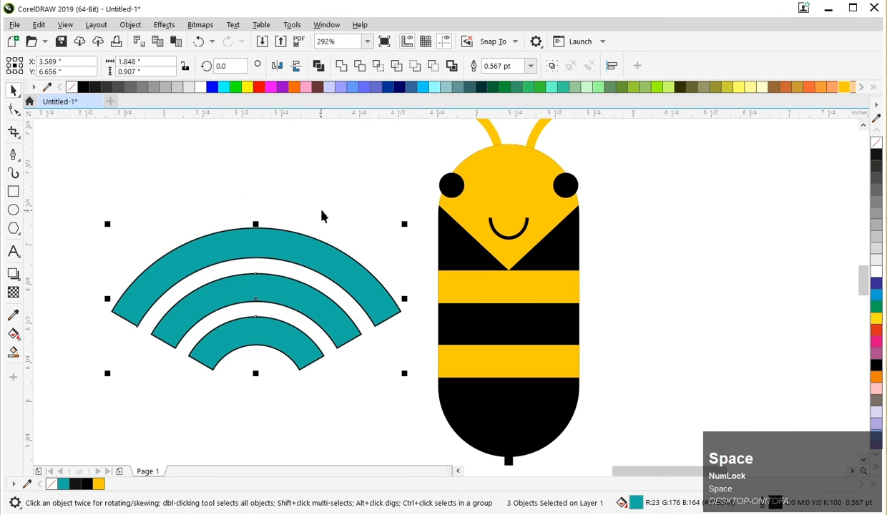
# Rotate the three arcs 90°, scale them down to about 0.713 by 1.453 inches, and move them close to the body's left side
pyautogui.click(218, 65)
pyautogui.write('90')
pyautogui.press('Return')
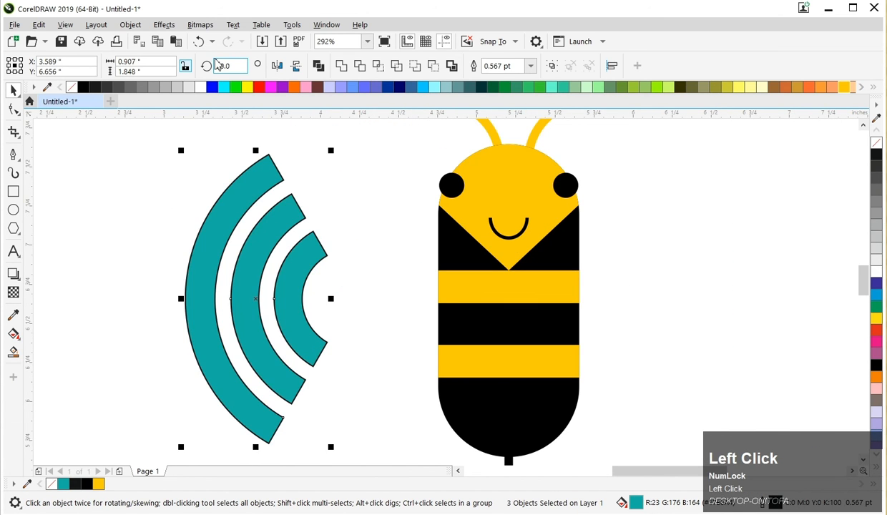
pyautogui.moveTo(331, 149); pyautogui.dragTo(335, 193)
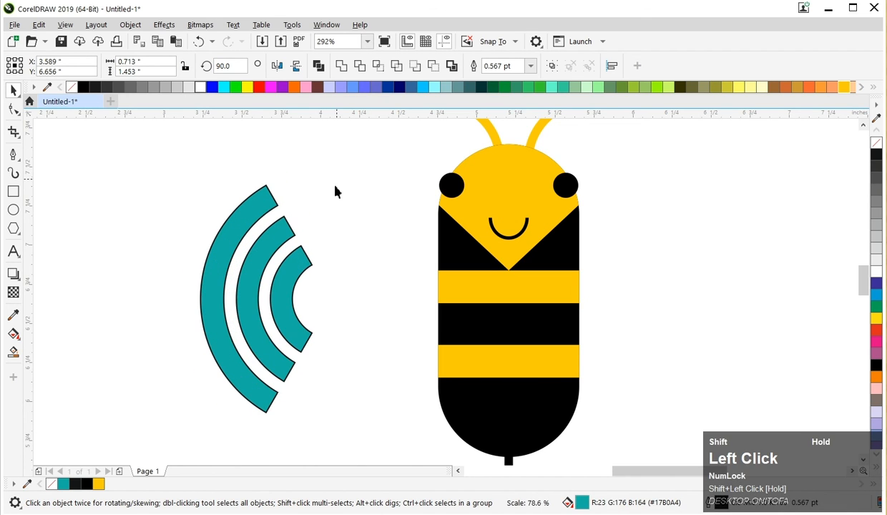
pyautogui.moveTo(307, 263); pyautogui.dragTo(409, 283)
# Weld the three arcs into one wing, fill it golden yellow and remove its outline
pyautogui.click(342, 66)
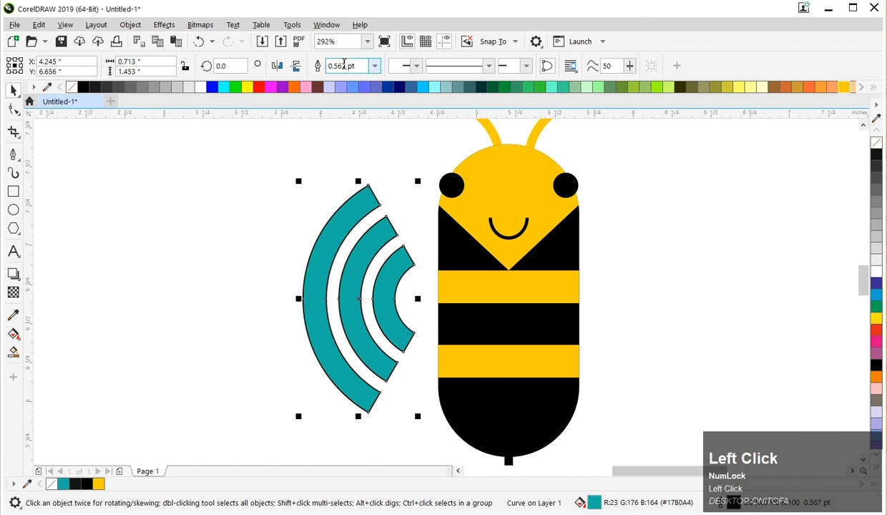
pyautogui.click(844, 87)
pyautogui.rightClick(876, 143)
# Create a horizontally mirrored copy of the wing on the right side of the bee
pyautogui.scroll(-1, 355, 244)
pyautogui.moveTo(355, 244); pyautogui.dragTo(537, 259)
pyautogui.keyDown('ctrl'); pyautogui.rightClick(536, 259); pyautogui.keyUp('ctrl')
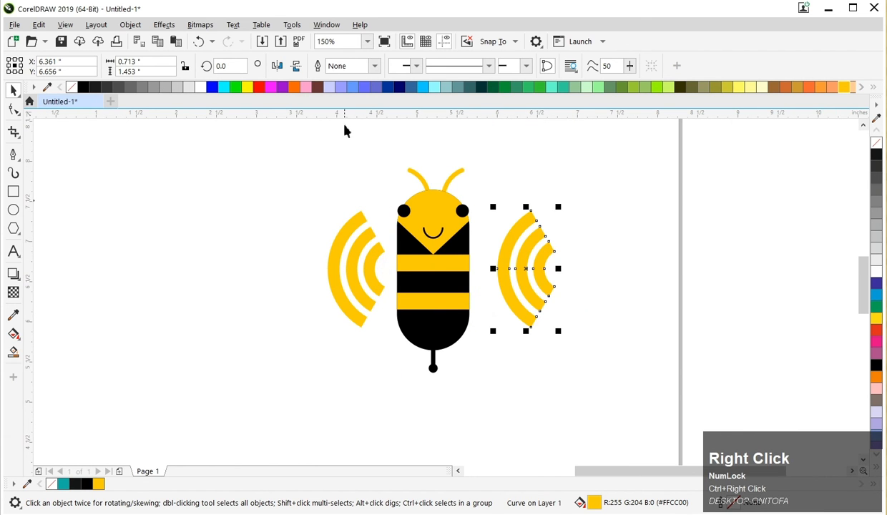
pyautogui.click(283, 64)
pyautogui.press('z')
pyautogui.moveTo(607, 175); pyautogui.dragTo(304, 362)
pyautogui.press('space')
# Move the right wing closer to the body, level with the left one, and group and centre both wings on the bee
pyautogui.moveTo(549, 288); pyautogui.dragTo(528, 297)
pyautogui.keyDown('shift'); pyautogui.click(303, 277); pyautogui.keyUp('shift')
pyautogui.scroll(-2, 432, 302)
pyautogui.press('e')
pyautogui.hotkey('ctrl', 'g')
pyautogui.press('c')
pyautogui.click(489, 200)
pyautogui.press('z')
pyautogui.moveTo(312, 194); pyautogui.dragTo(527, 403)
pyautogui.press('space')
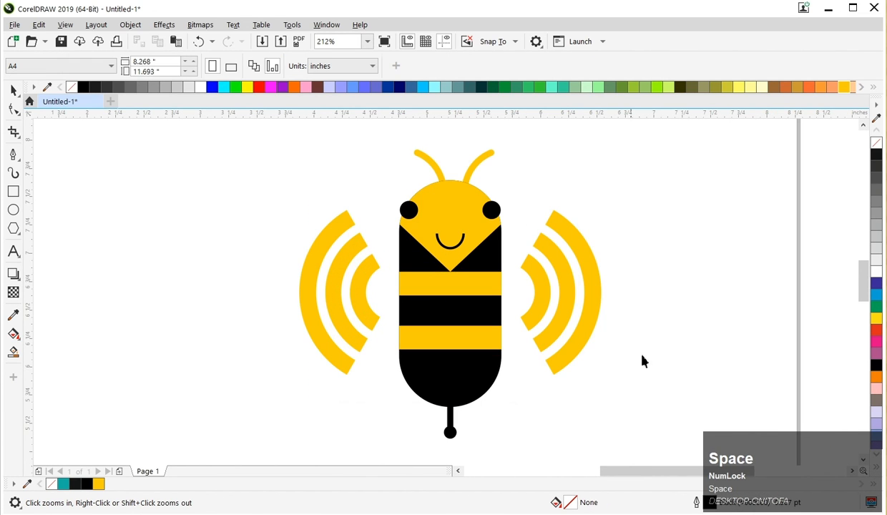